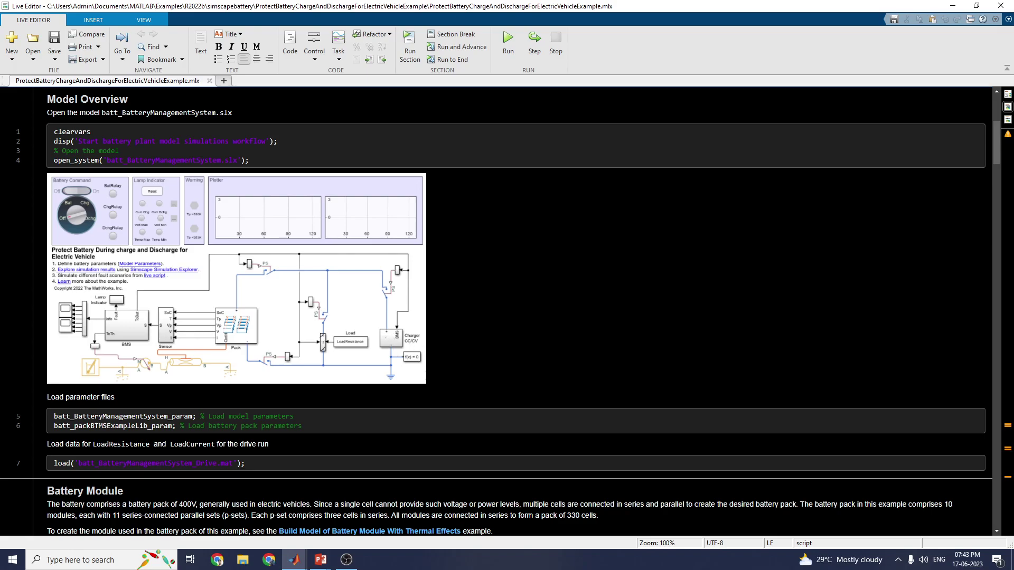
# - Jump through Model Overview in the Table of Contents to the Battery Module section
pyautogui.scroll(5, 374, 324)
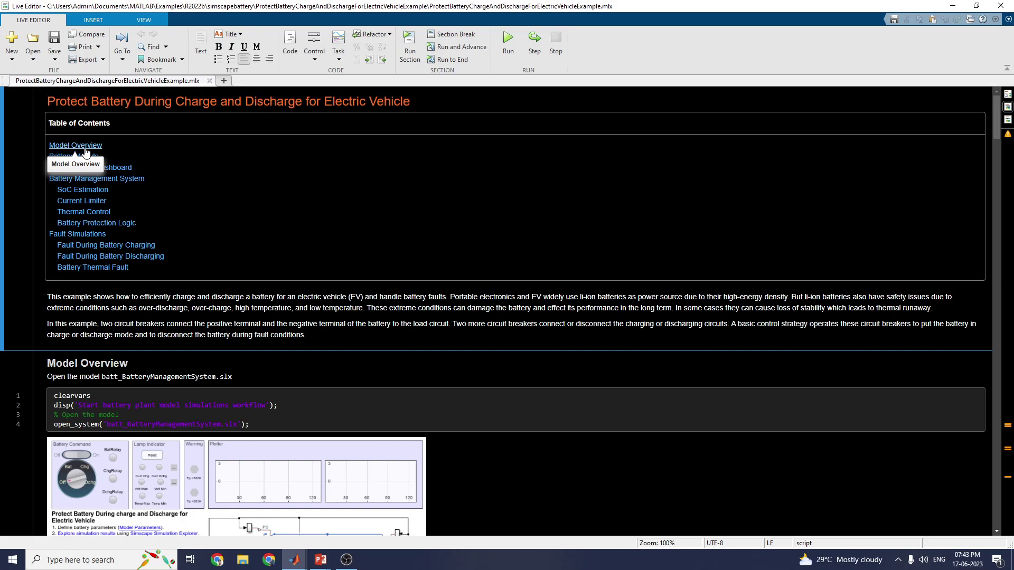
pyautogui.click(85, 151)
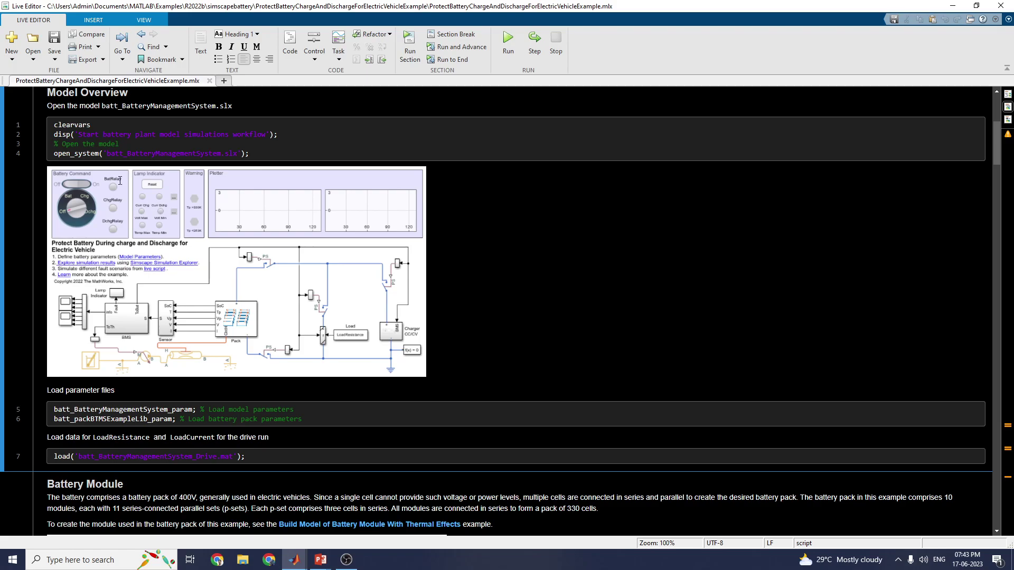
pyautogui.scroll(5, 169, 326)
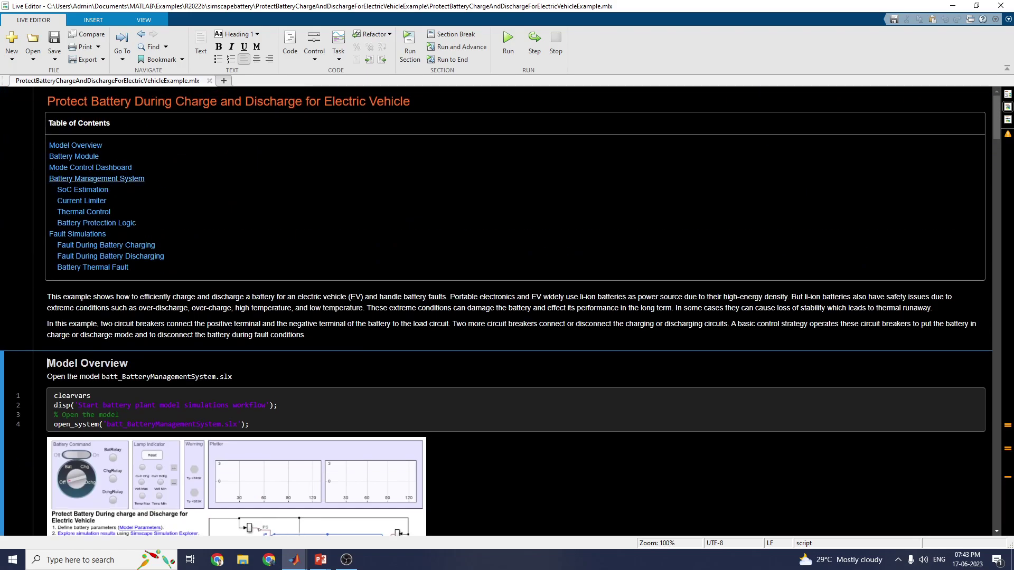
pyautogui.click(83, 157)
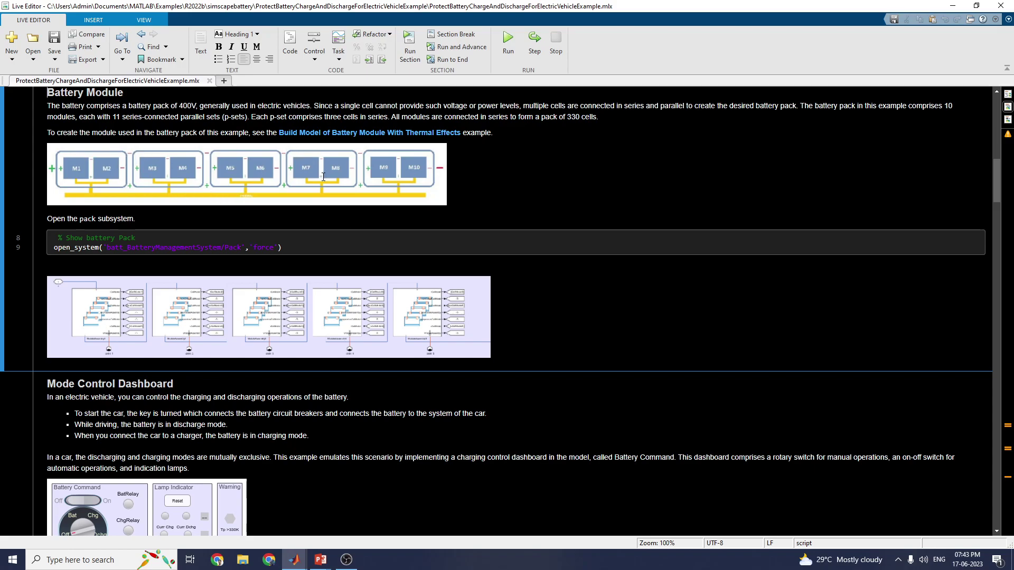
pyautogui.scroll(1, 323, 177)
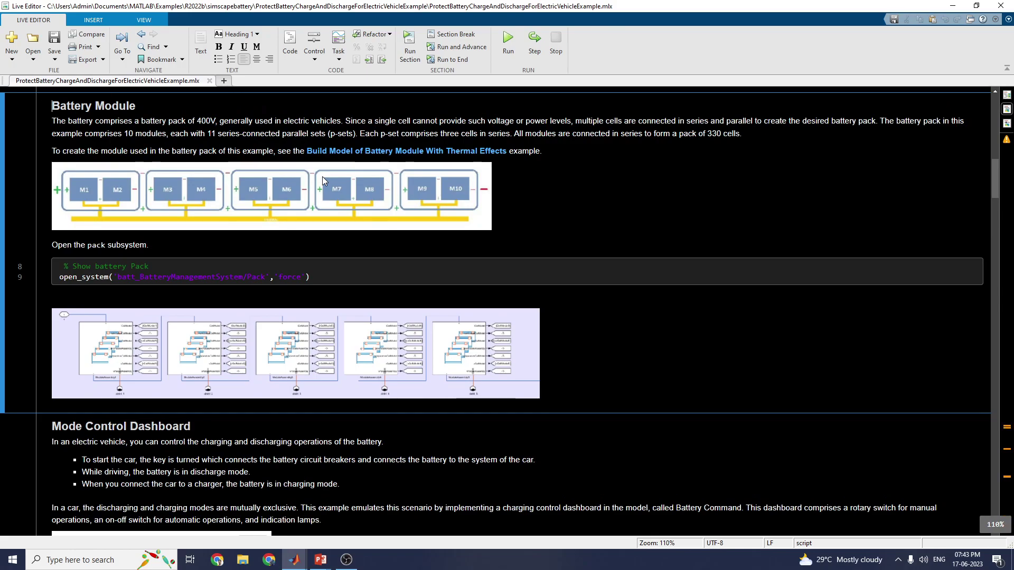
# - Zoom the script to 125% and scroll down to the Mode Control Dashboard section
pyautogui.scroll(1, 322, 176)
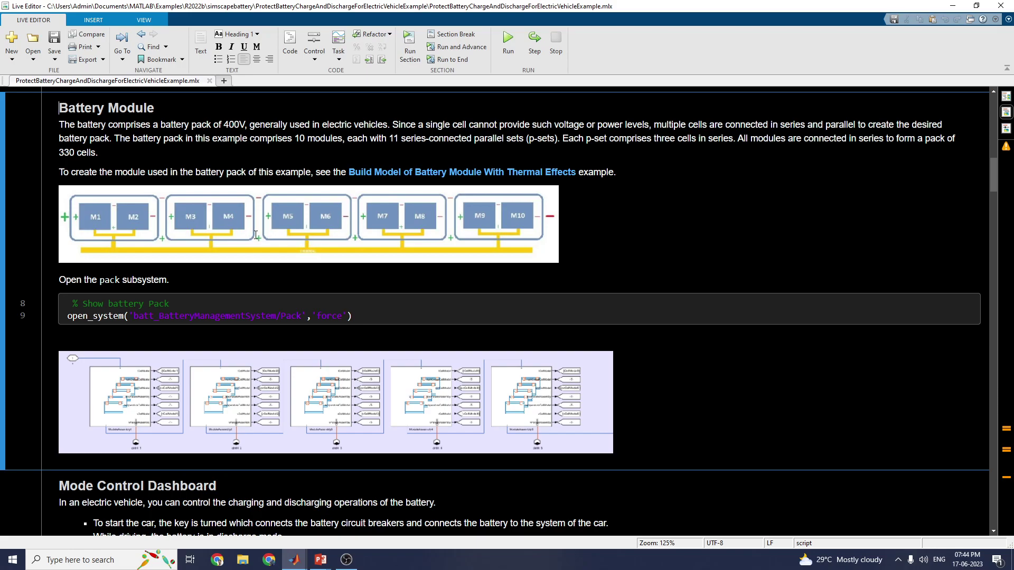
pyautogui.scroll(-10, 256, 235)
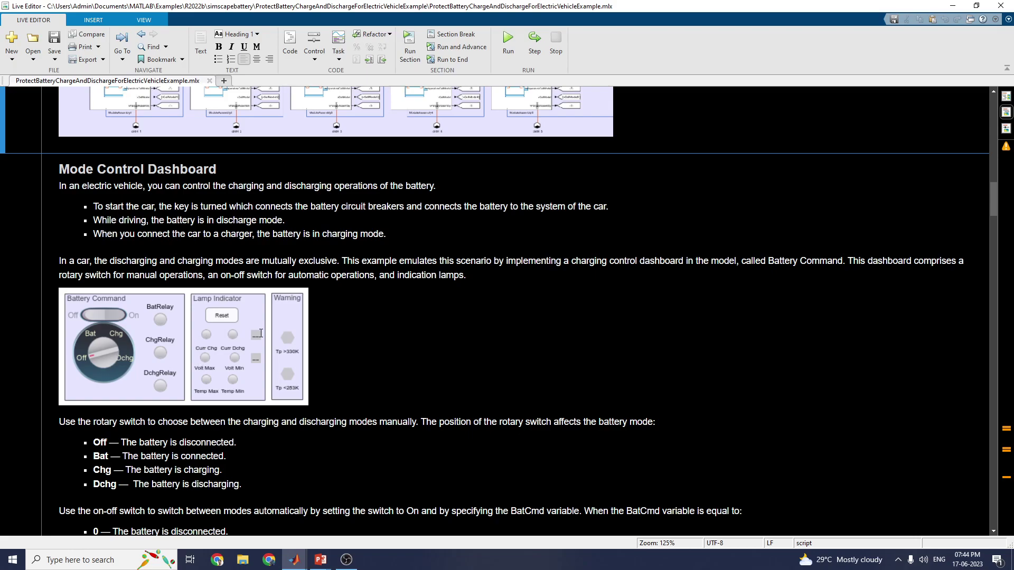
# - Zoom to 150% and scroll past the dashboard mode descriptions to Battery Management System
pyautogui.keyDown('ctrl'); pyautogui.scroll(1, 260, 332); pyautogui.keyUp('ctrl')
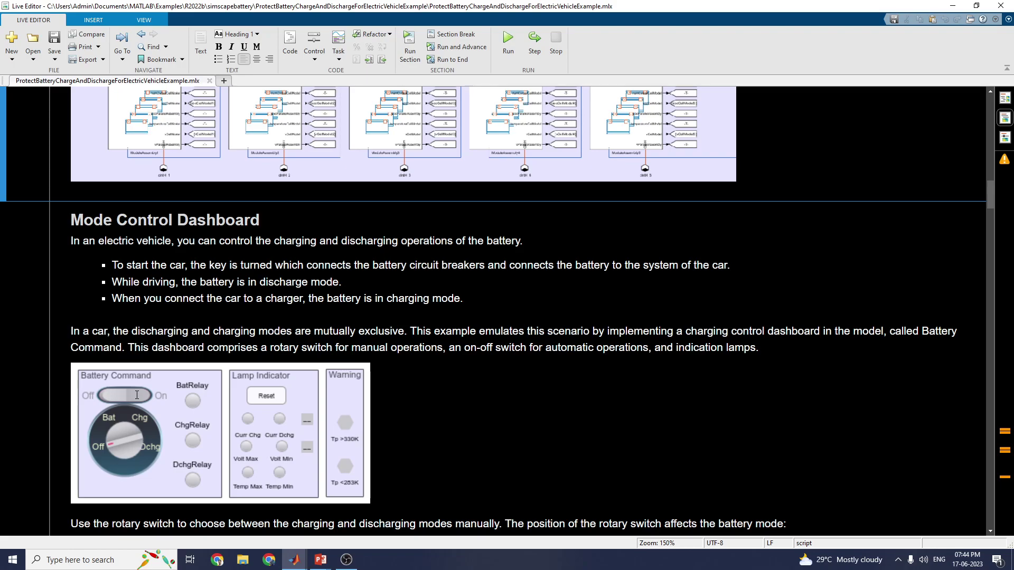
pyautogui.scroll(-3, 208, 386)
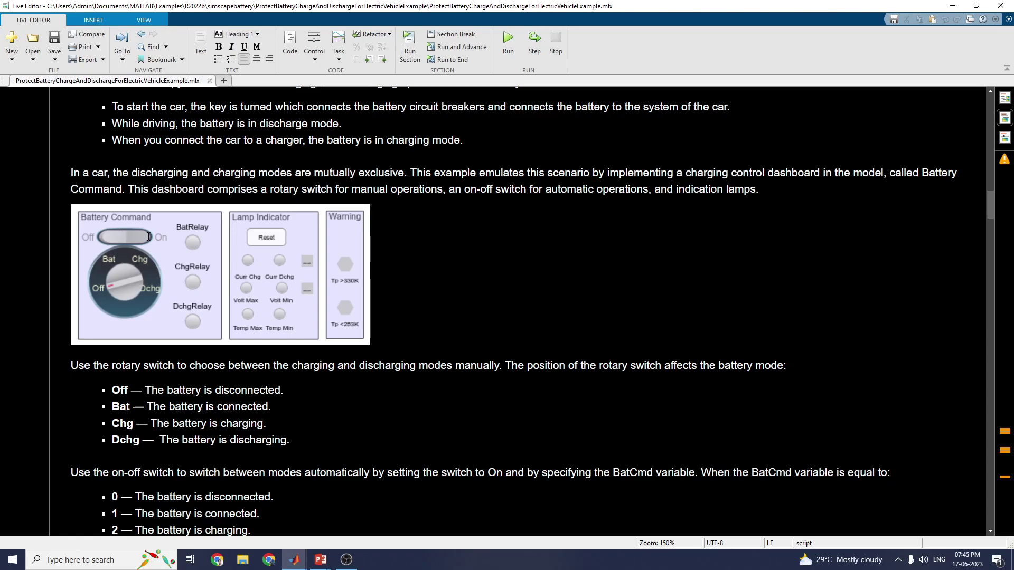
pyautogui.scroll(-3, 149, 237)
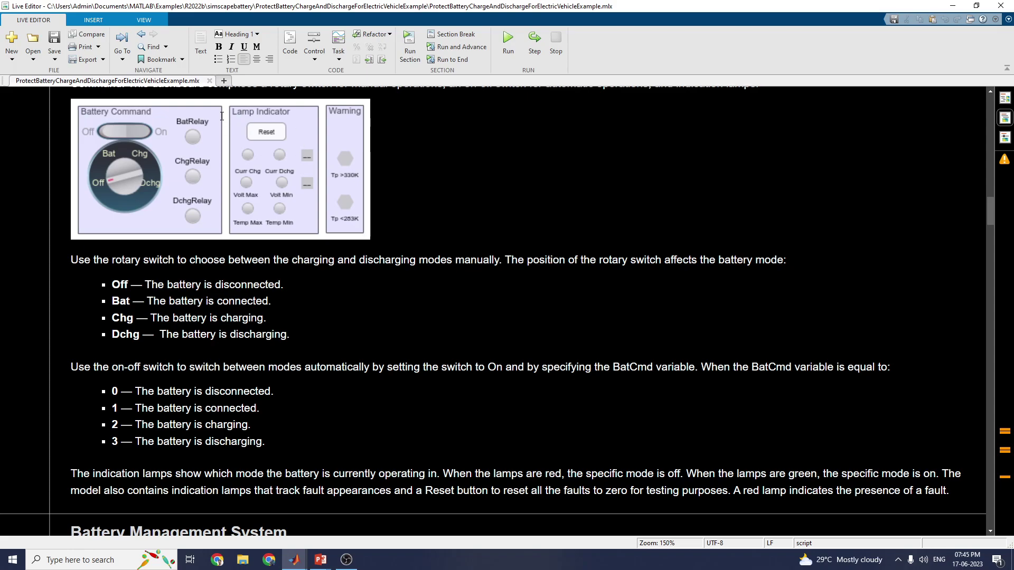
pyautogui.scroll(-3, 220, 131)
pyautogui.scroll(-3, 493, 314)
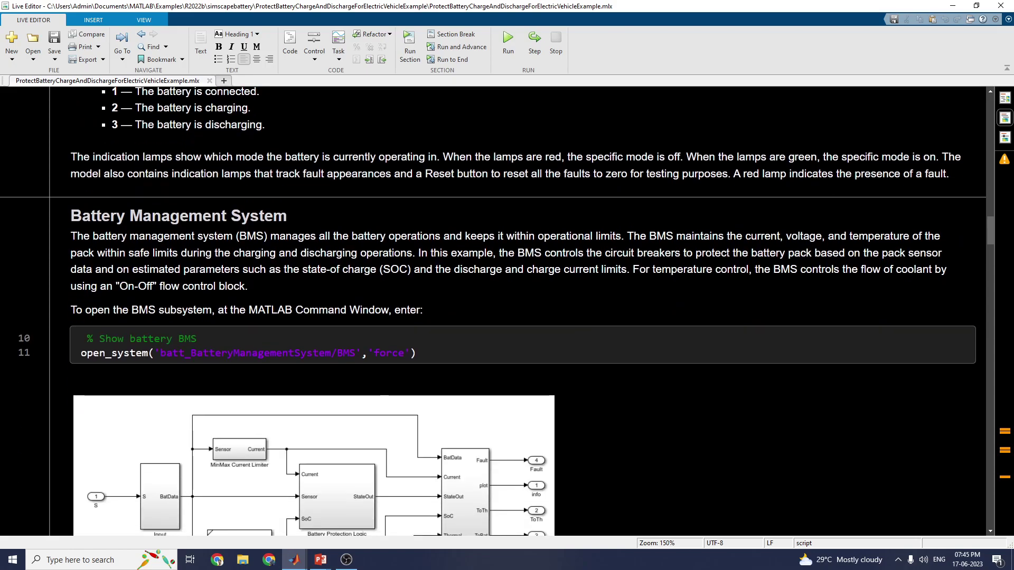
# - Scroll past the BMS diagram down to the SoC Estimation section and its estimator diagram
pyautogui.scroll(-3, 219, 188)
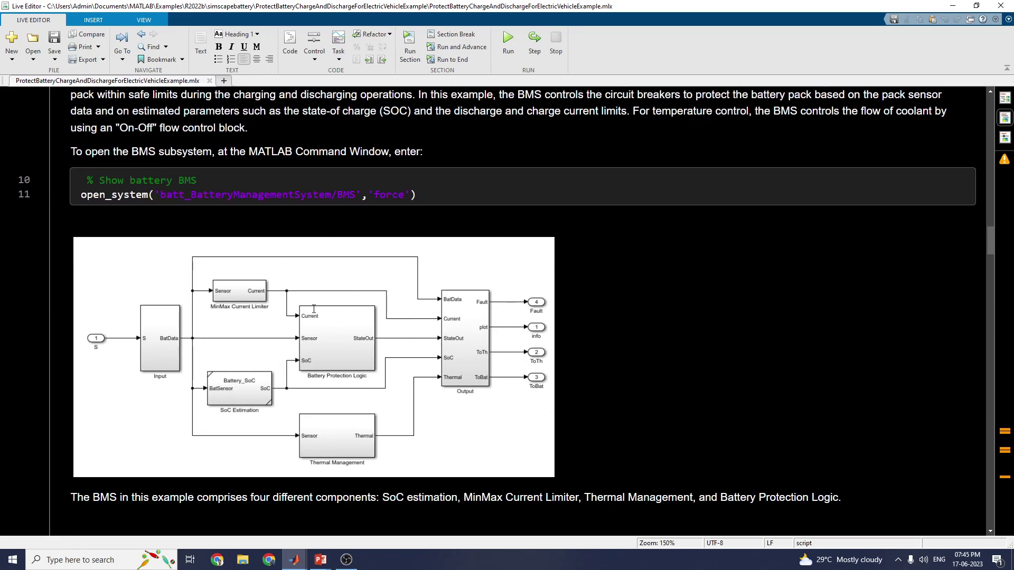
pyautogui.scroll(1, 313, 308)
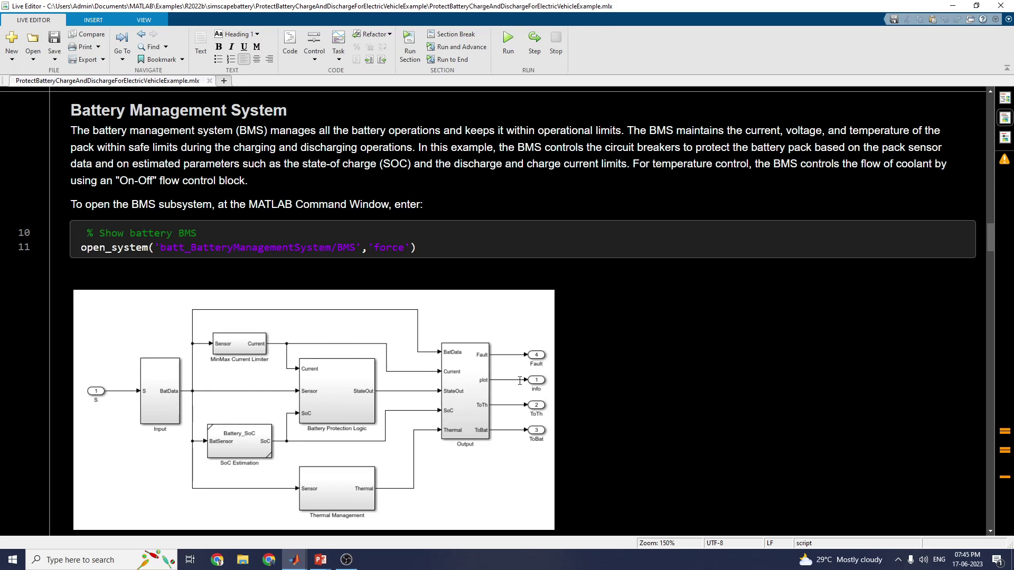
pyautogui.scroll(-10, 416, 380)
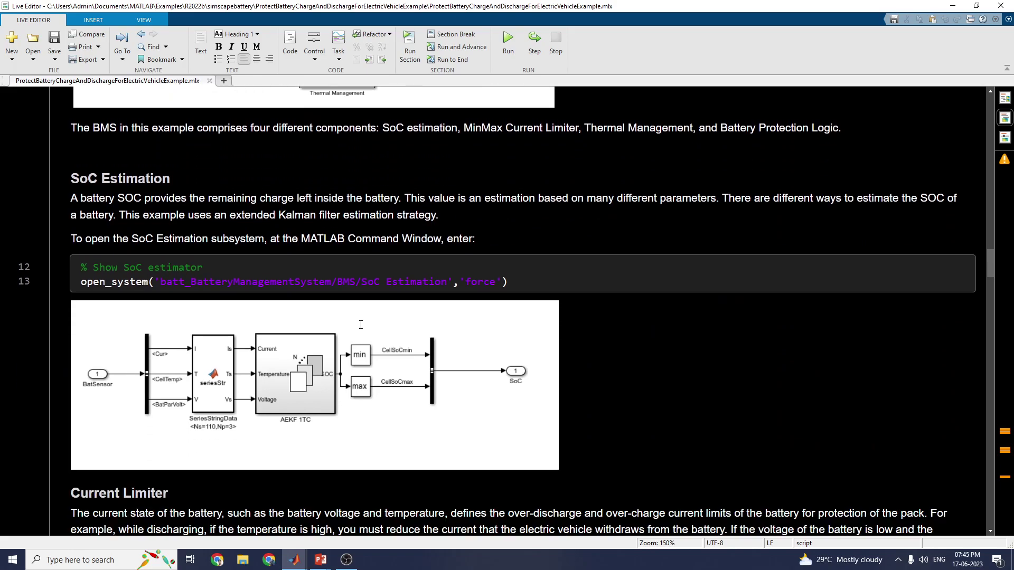
# - Scroll through Current Limiter, then back up to the Battery Module pack diagram
pyautogui.scroll(-1, 360, 325)
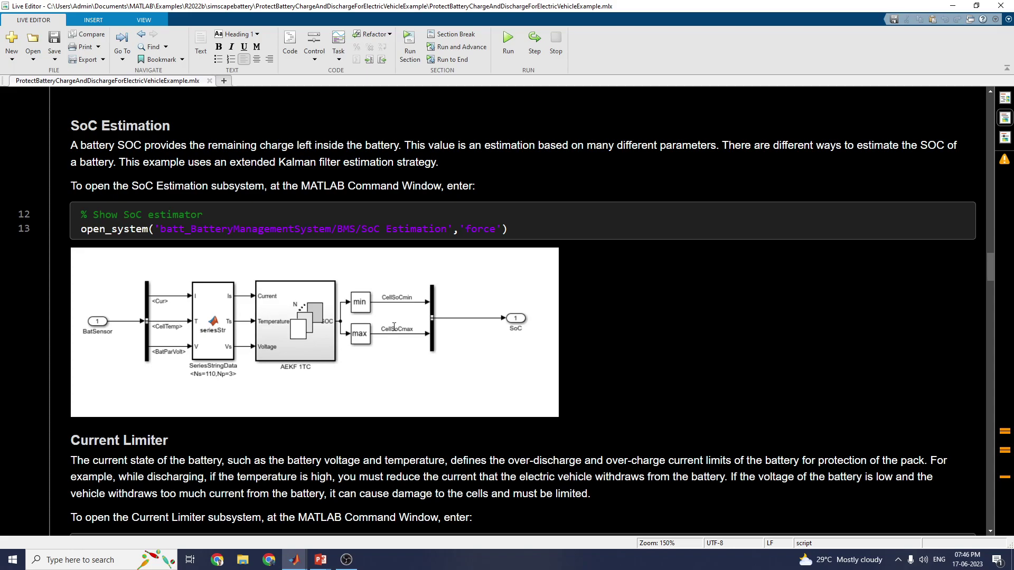
pyautogui.scroll(-5, 394, 327)
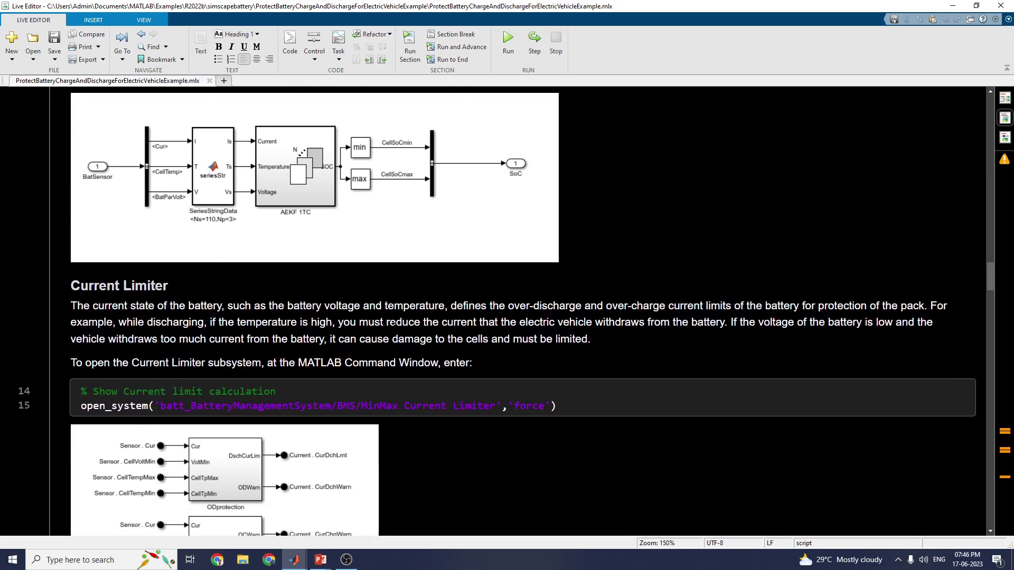
pyautogui.scroll(-3, 358, 350)
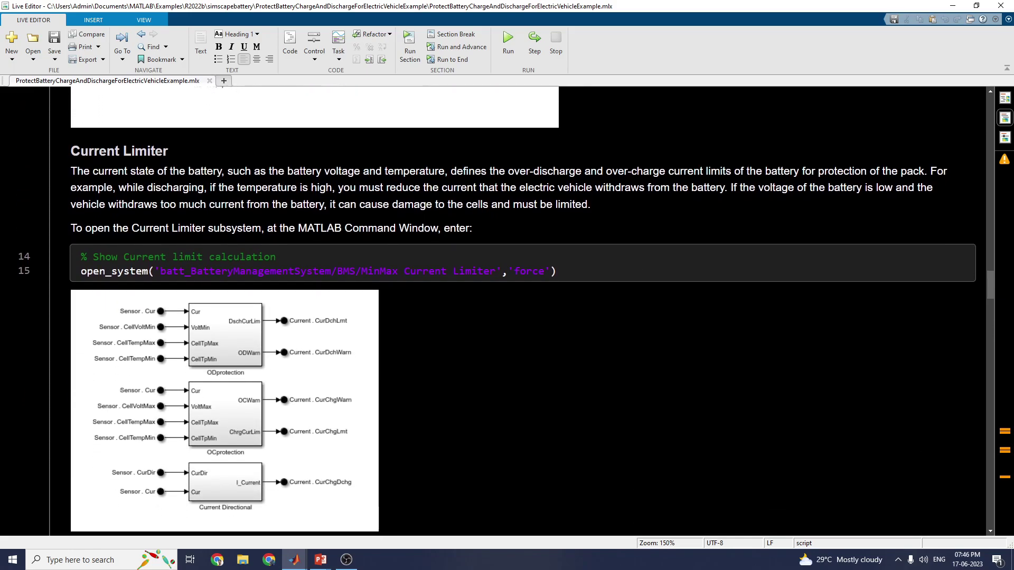
pyautogui.scroll(2, 358, 350)
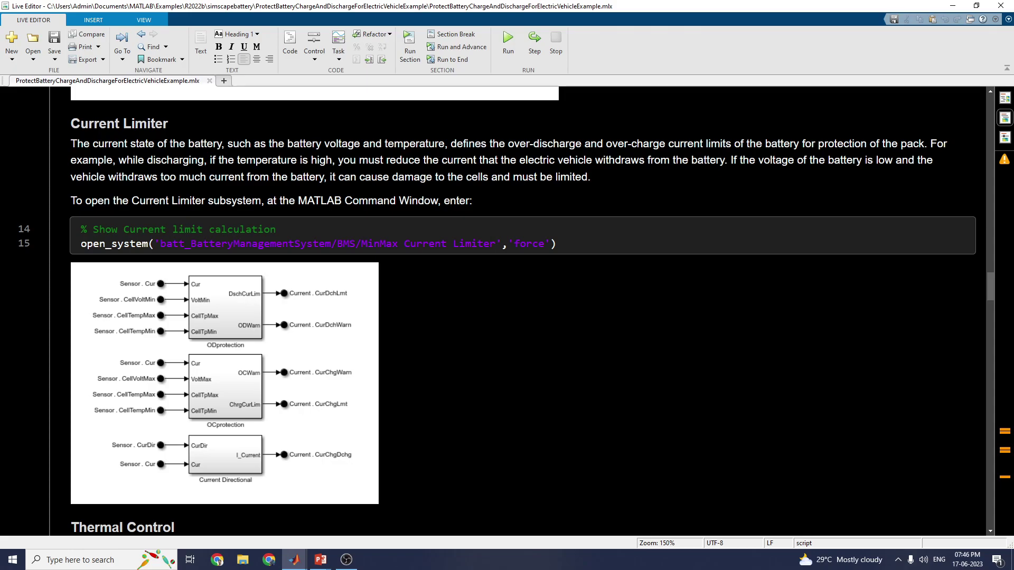
pyautogui.scroll(10, 413, 295)
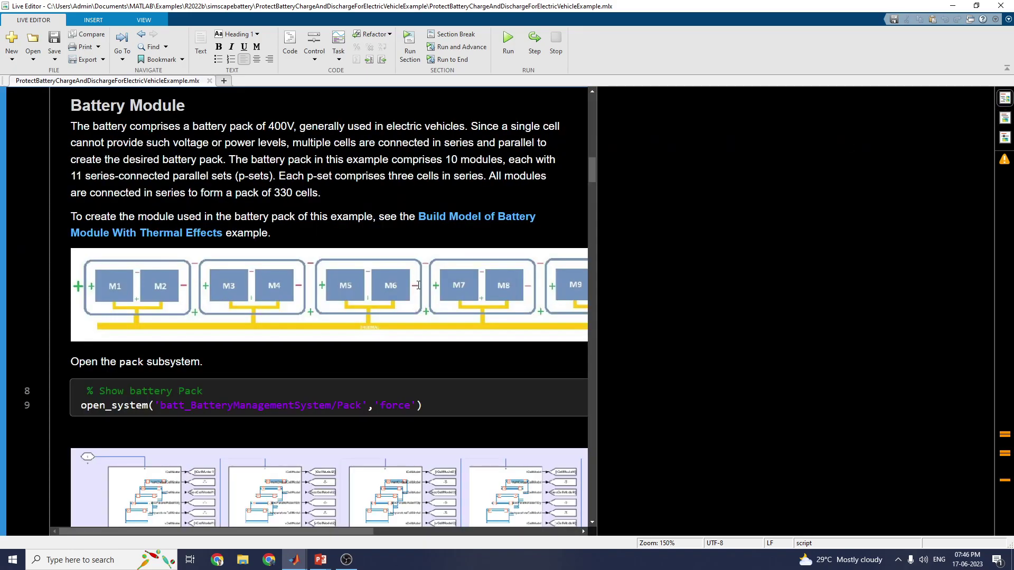
# - Scroll through SoC Estimation, Current Limiter and Thermal Control down to Battery Protection Logic
pyautogui.scroll(-3, 413, 295)
pyautogui.scroll(-20, 413, 295)
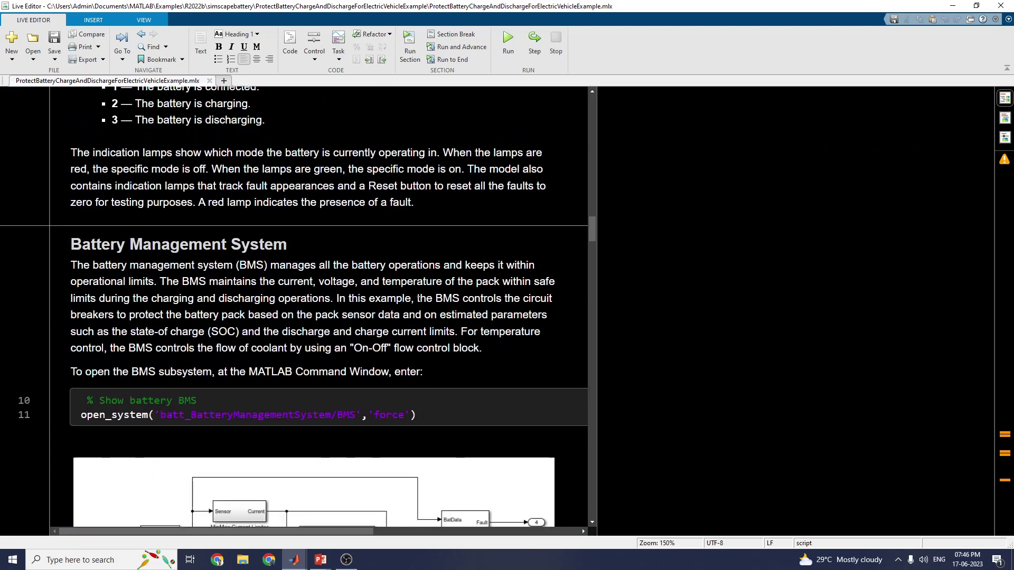
pyautogui.scroll(-15, 417, 293)
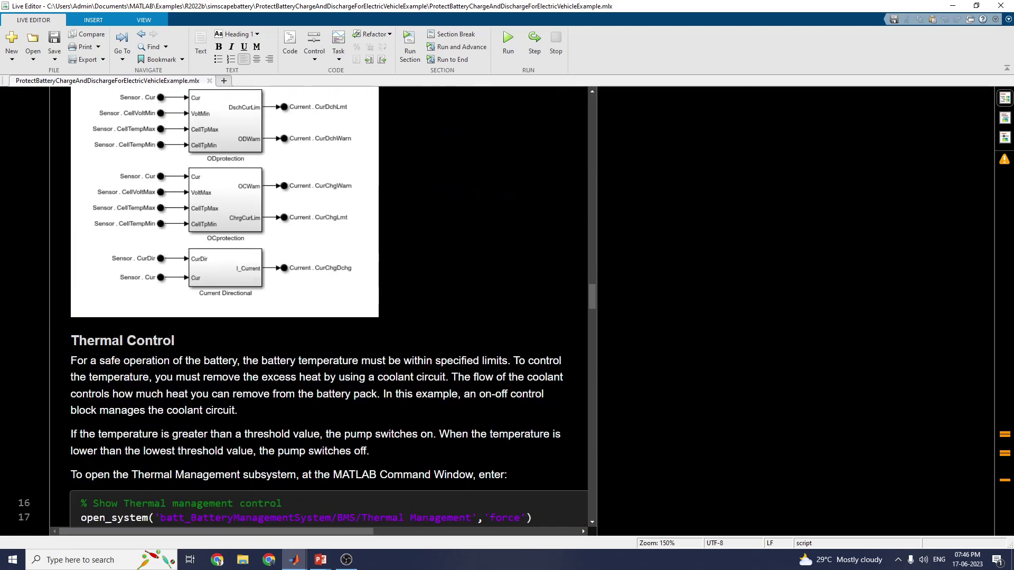
pyautogui.scroll(2, 423, 292)
pyautogui.scroll(-10, 422, 293)
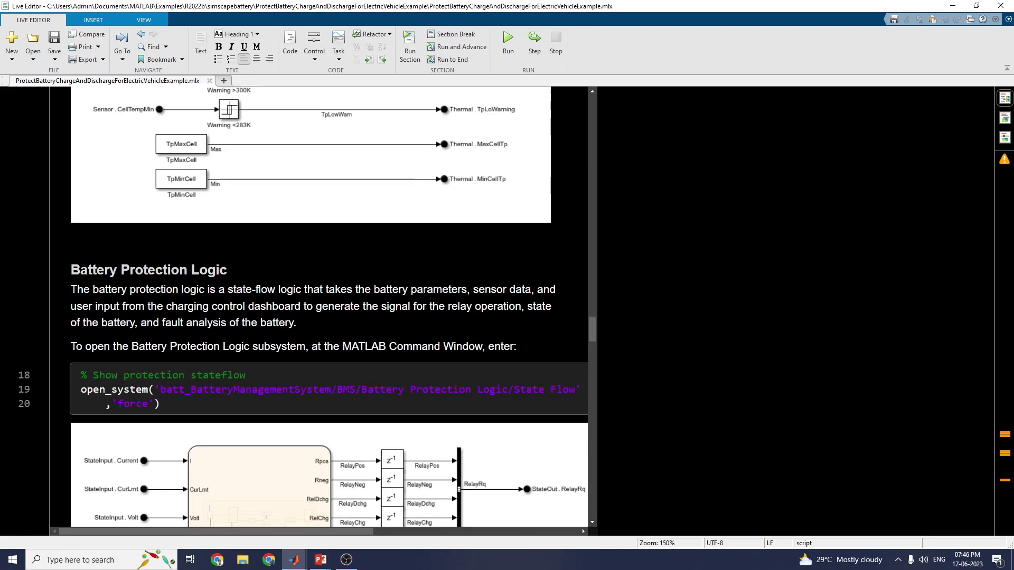
pyautogui.scroll(-2, 426, 293)
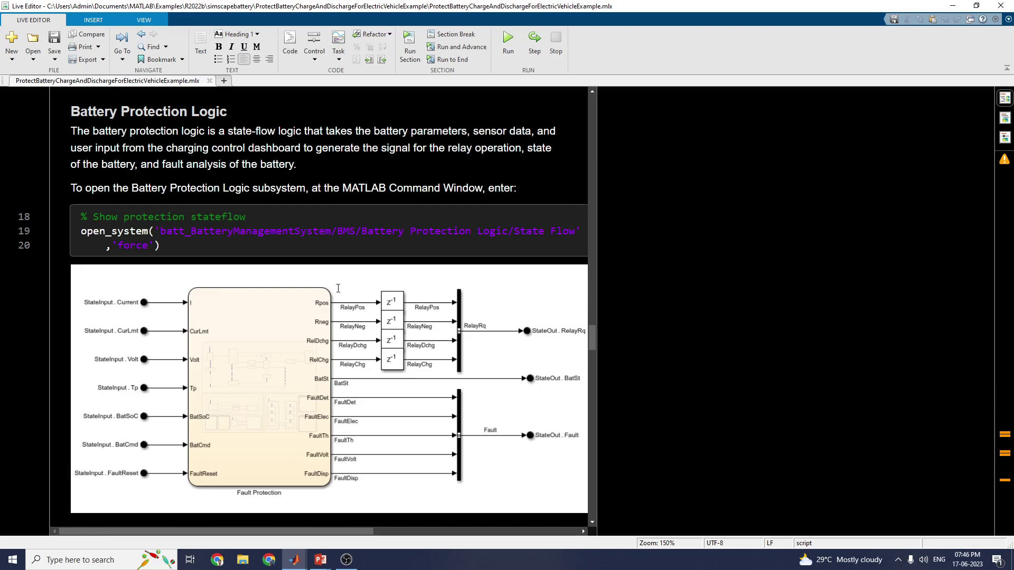
# - Scroll past the Fault Protection diagram and flowchart to the Fault During Battery Charging code
pyautogui.scroll(-6, 339, 208)
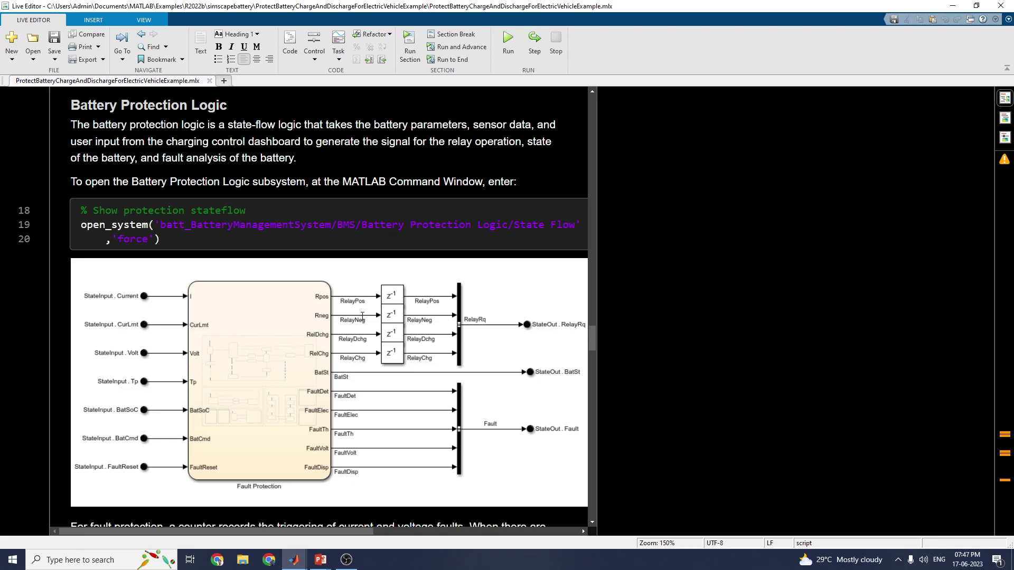
pyautogui.scroll(8, 343, 295)
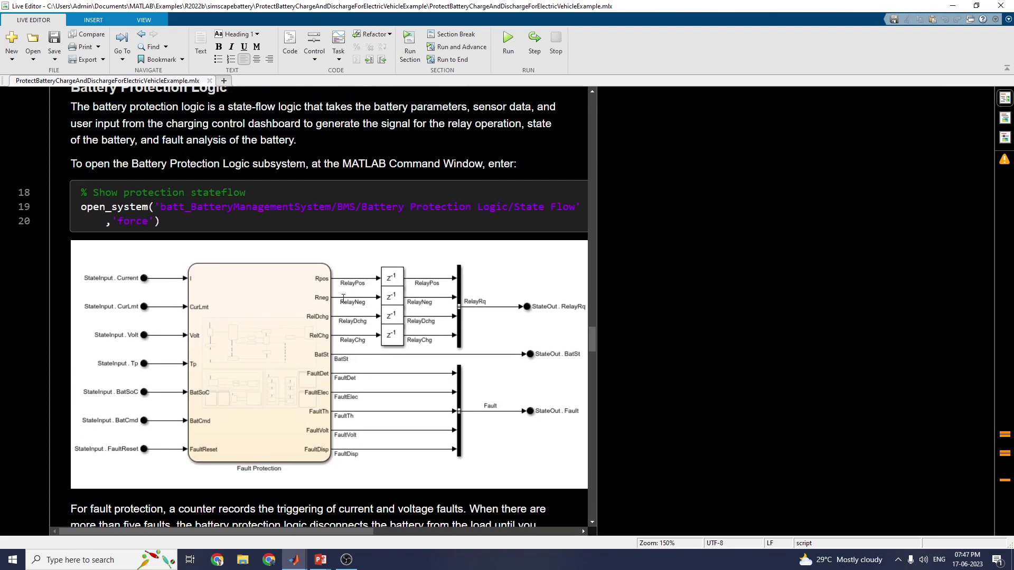
pyautogui.scroll(-15, 344, 295)
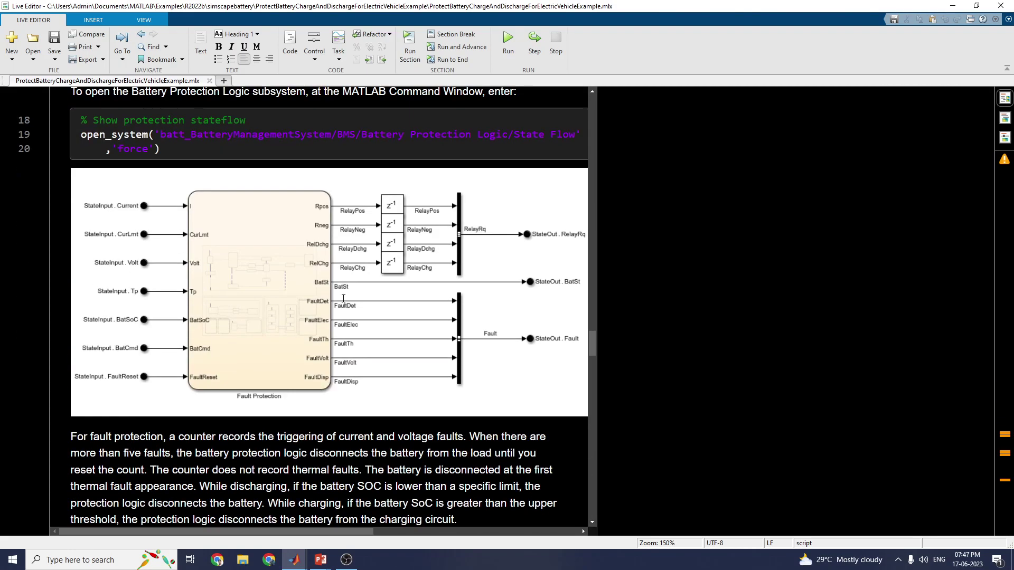
pyautogui.scroll(-17, 345, 297)
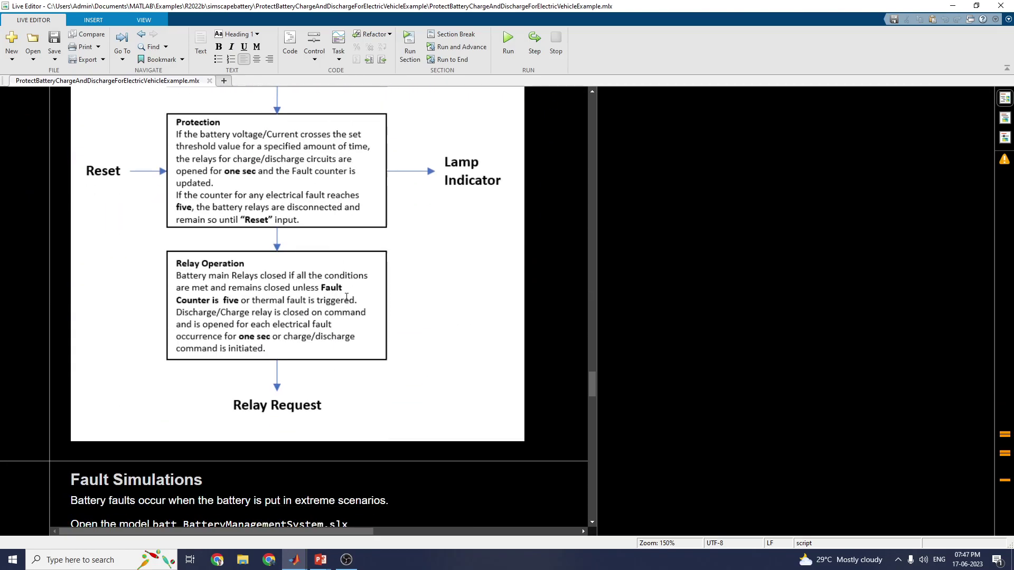
pyautogui.scroll(4, 345, 297)
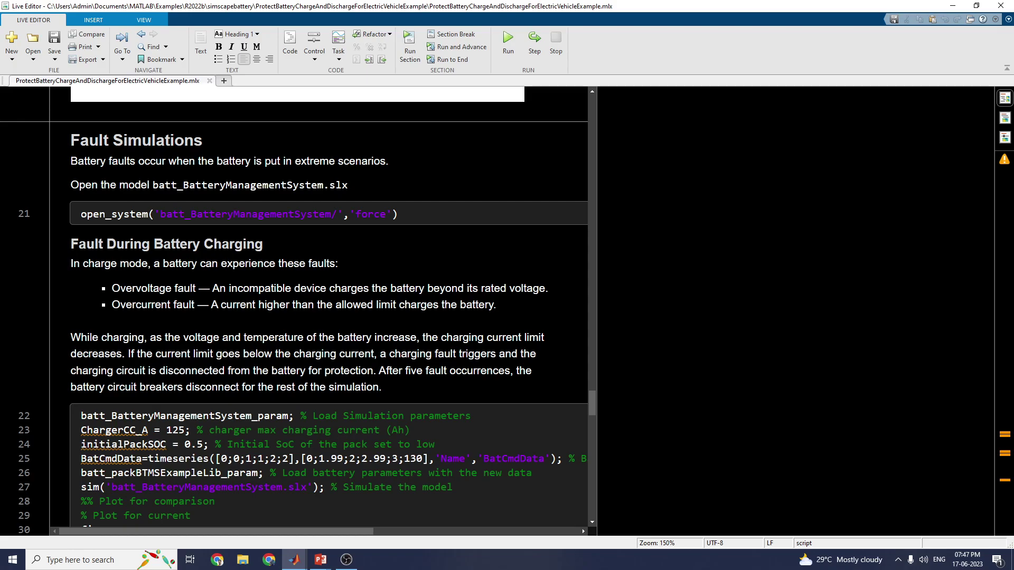
# - Review the discharging and thermal fault code, then return to the overvoltage charging fault script
pyautogui.scroll(-15, 220, 313)
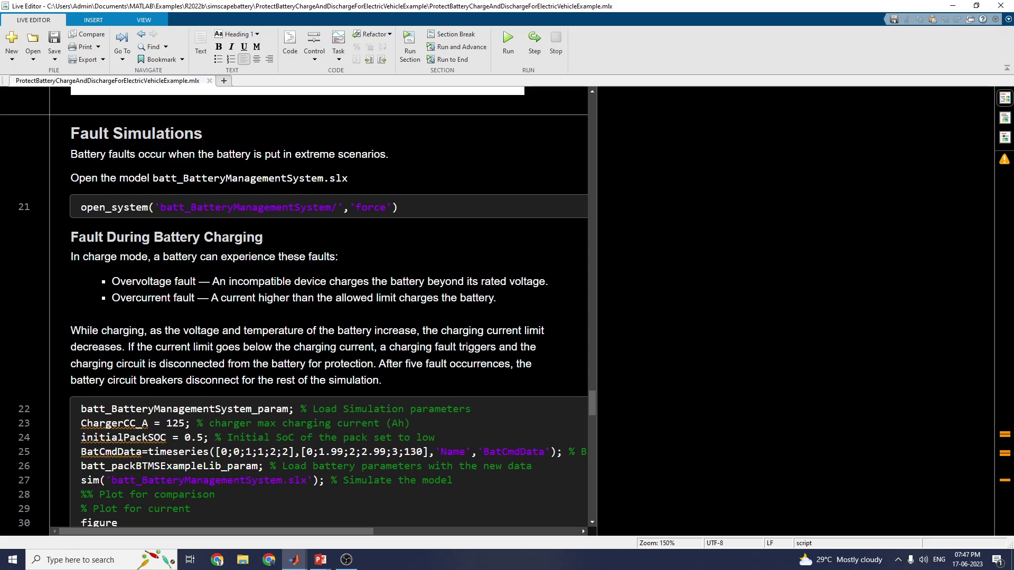
pyautogui.scroll(-5, 219, 314)
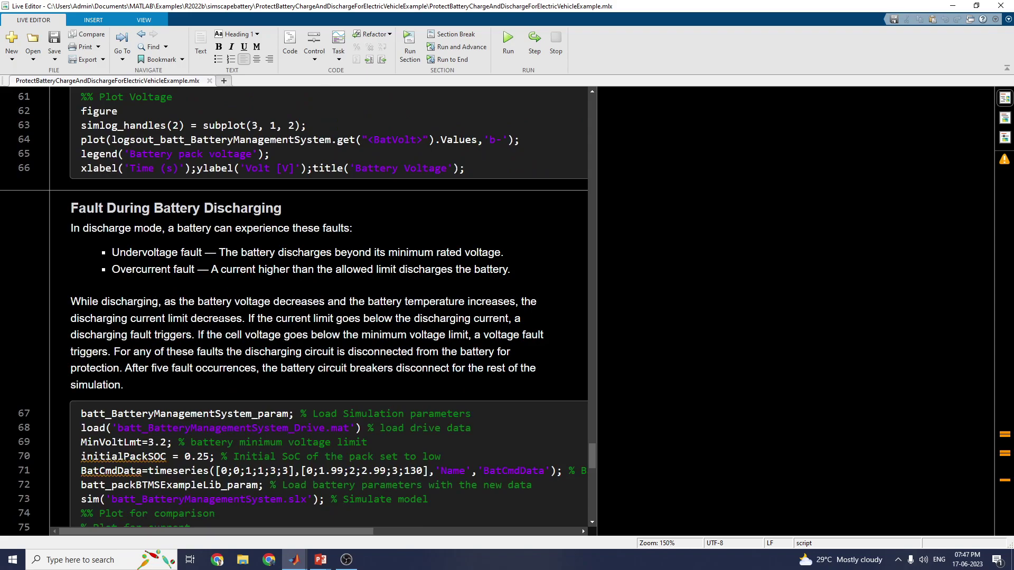
pyautogui.scroll(-15, 280, 249)
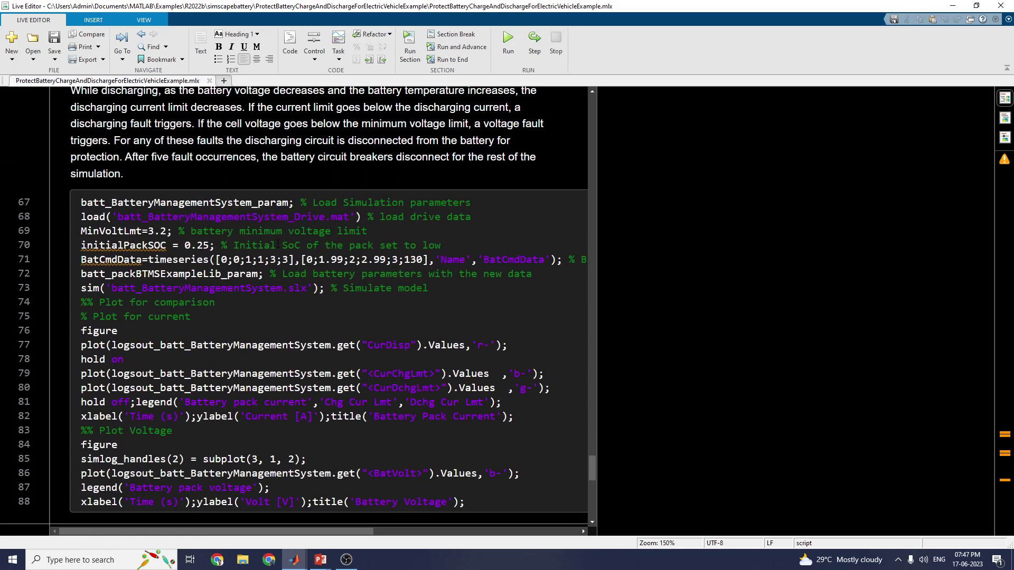
pyautogui.scroll(-2, 280, 250)
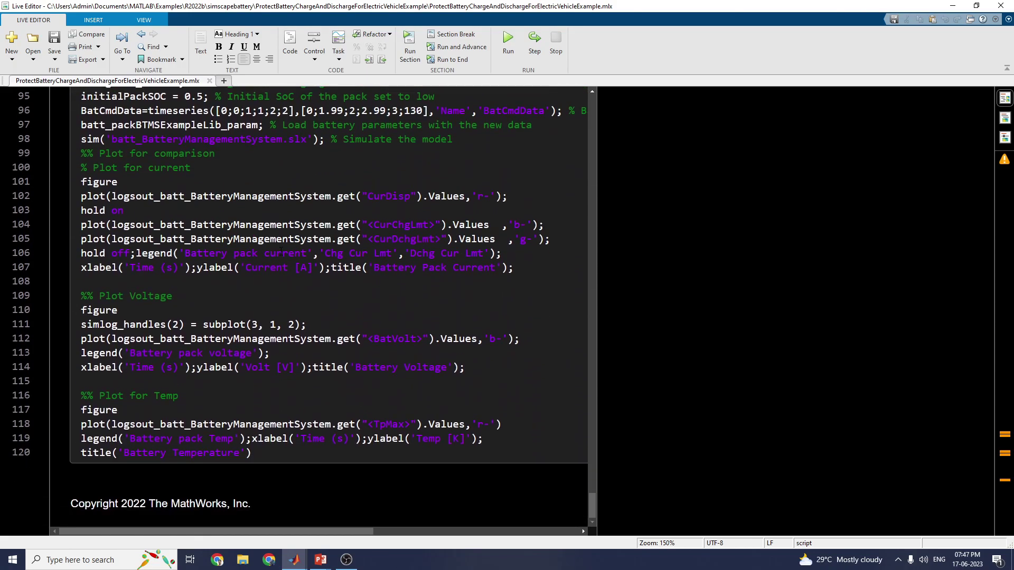
pyautogui.scroll(20, 281, 253)
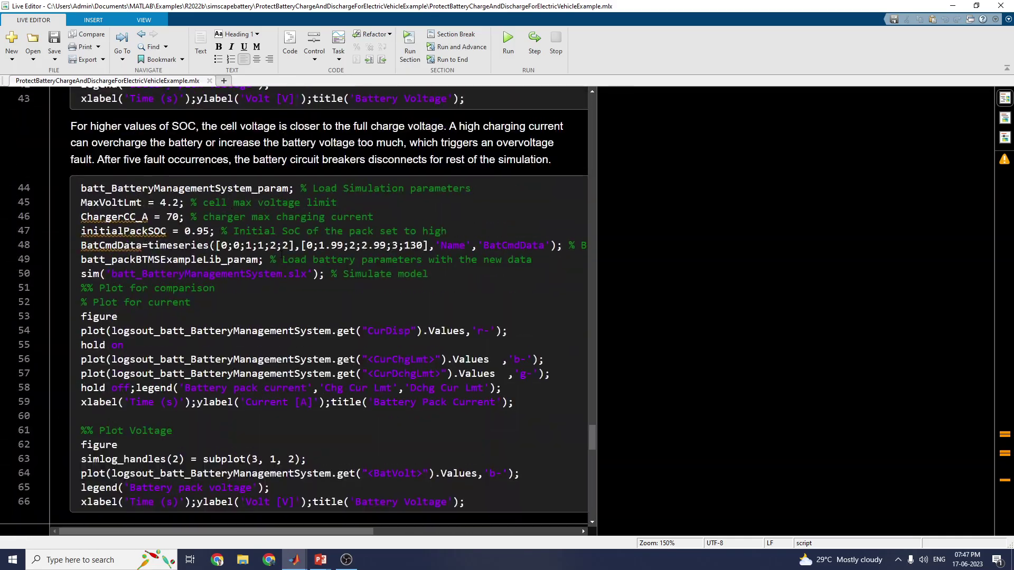
# - Run the whole live script, opening batt_BatteryManagementSystem, and scroll back to the top
pyautogui.scroll(15, 511, 189)
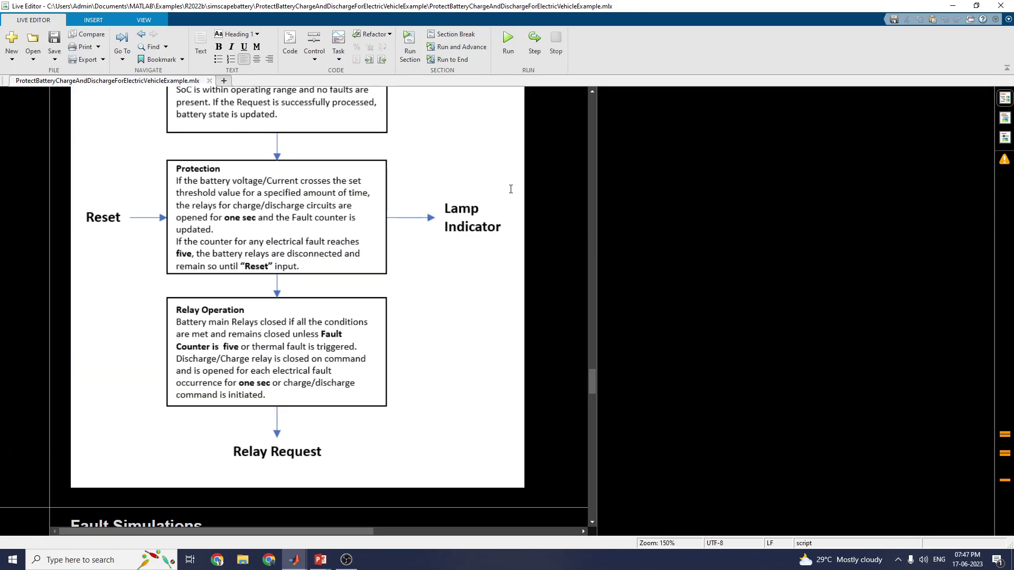
pyautogui.scroll(15, 511, 188)
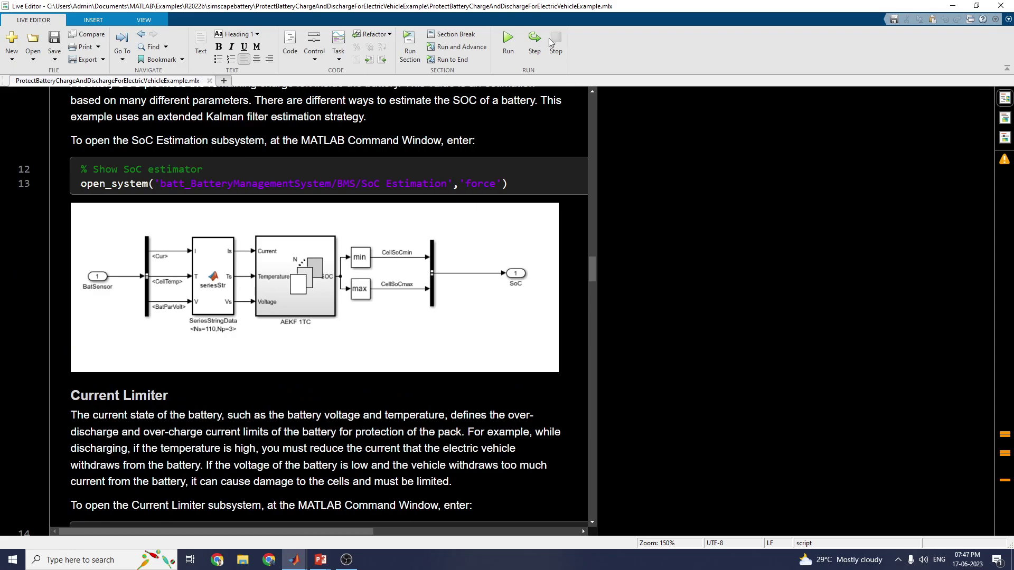
pyautogui.click(508, 41)
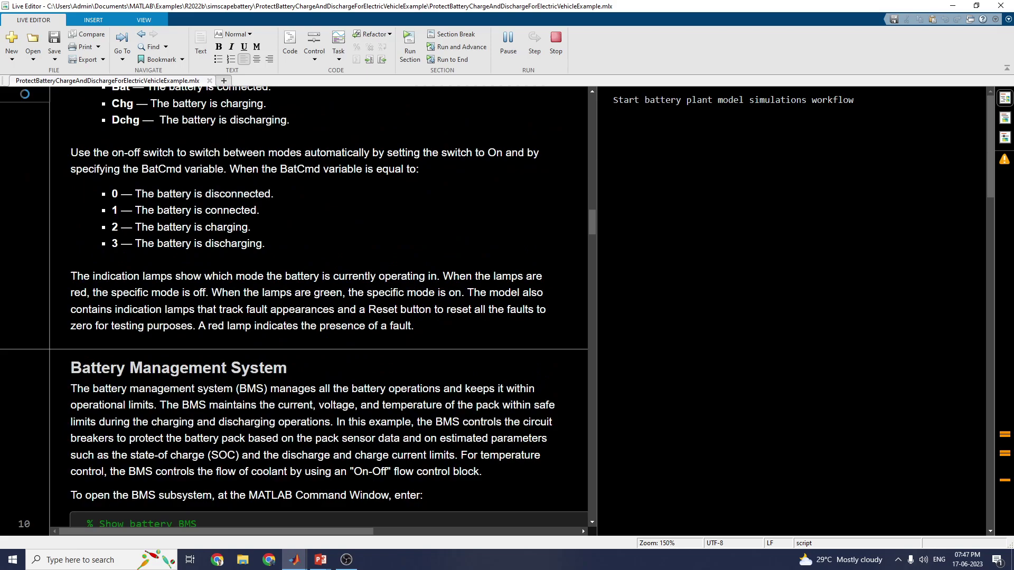
pyautogui.moveTo(591, 230); pyautogui.dragTo(593, 107)
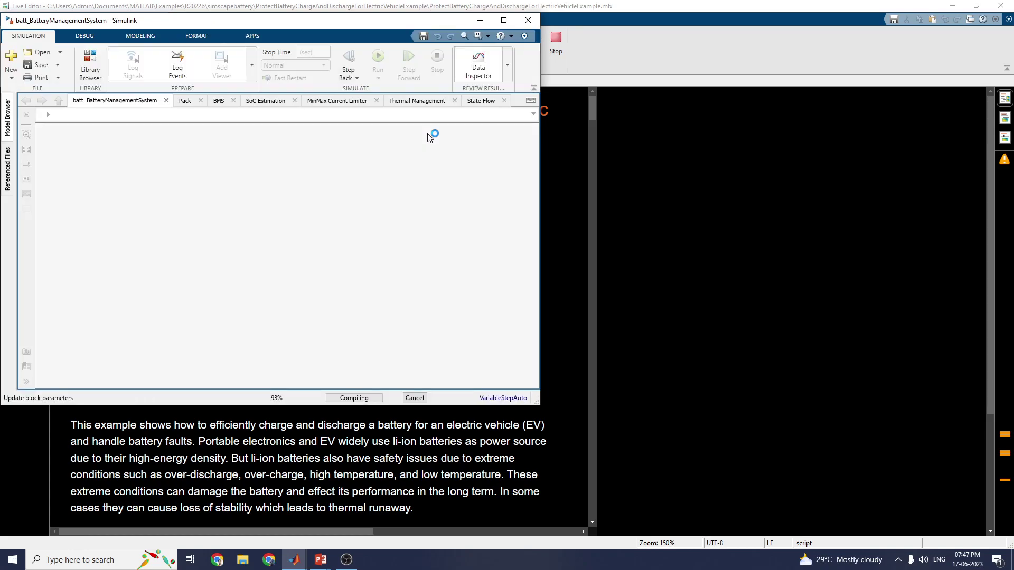
# - Maximize the Simulink model window, then bring the live script back and scroll to the model diagram
pyautogui.click(504, 20)
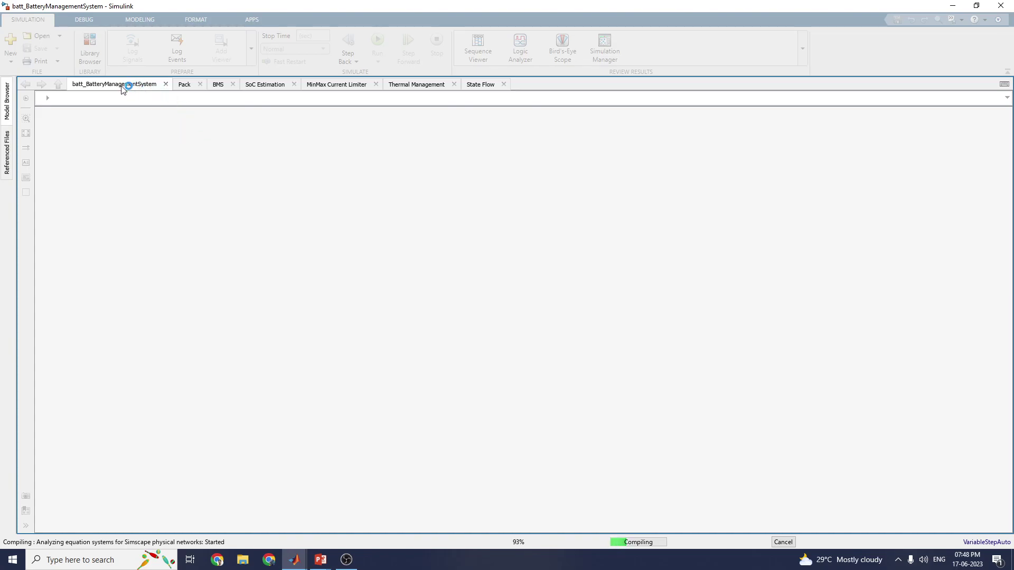
pyautogui.moveTo(295, 559)
pyautogui.click(265, 507)
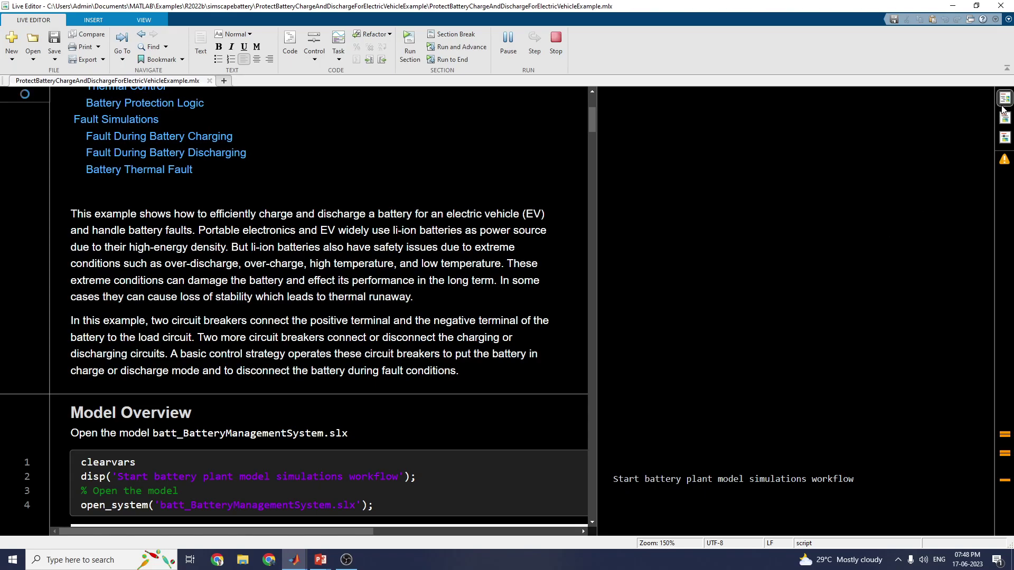
pyautogui.scroll(-8, 323, 341)
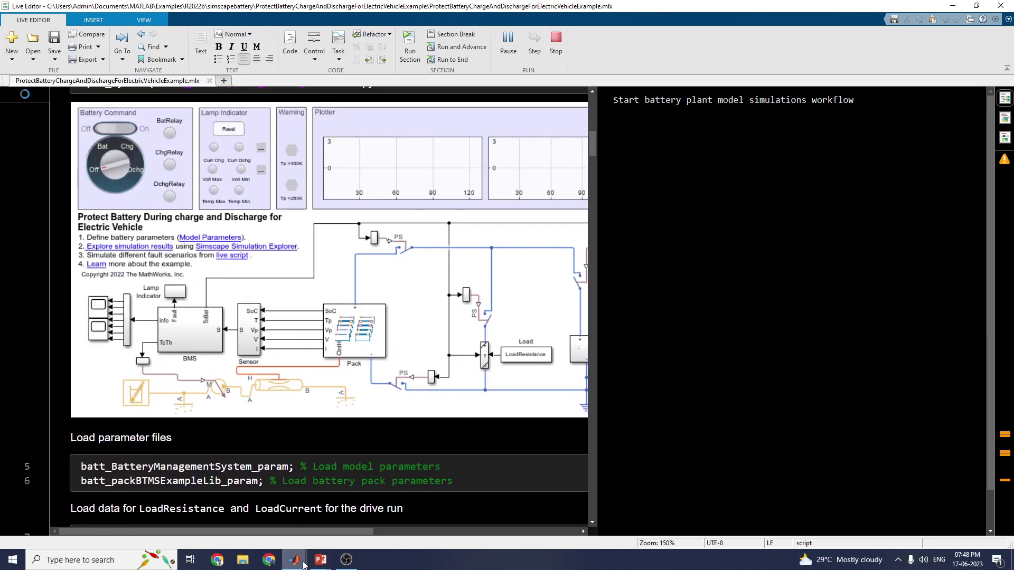
# - Rerun the battery management model simulation with Ctrl+T and open the lower Scope block's plots
pyautogui.moveTo(304, 565)
pyautogui.click(502, 515)
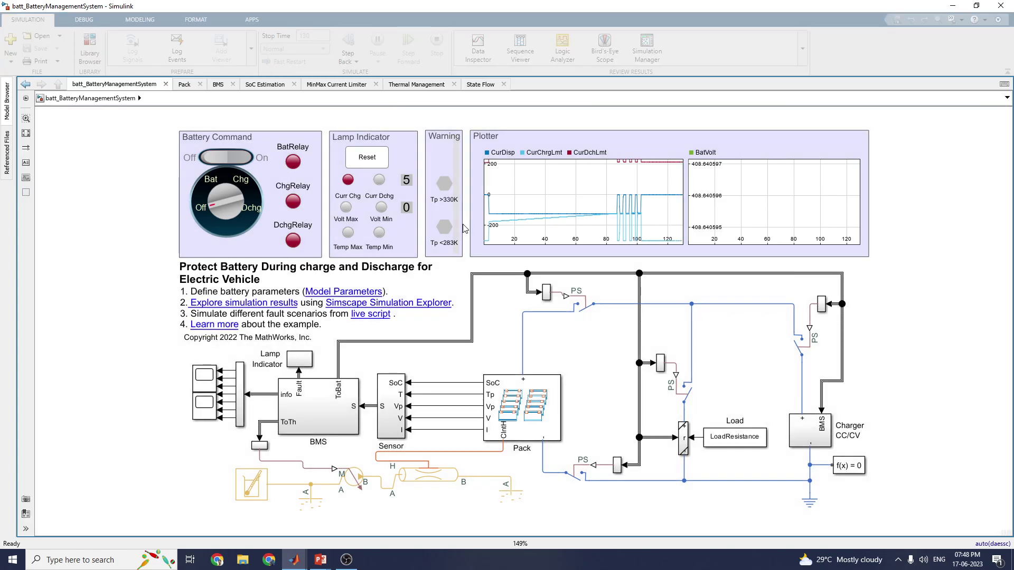
pyautogui.hotkey('ctrl', 't')
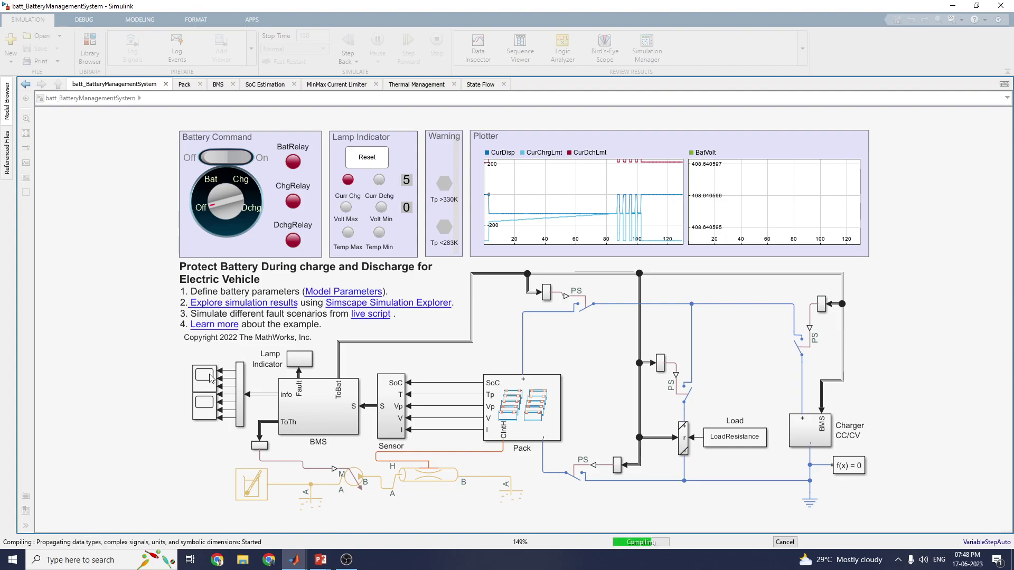
pyautogui.click(210, 414)
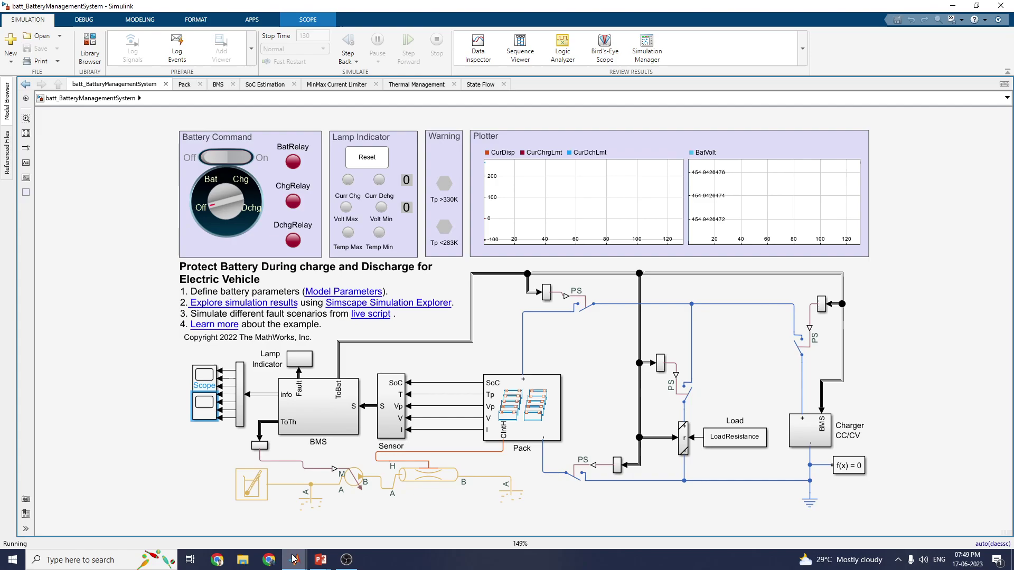
pyautogui.moveTo(294, 558)
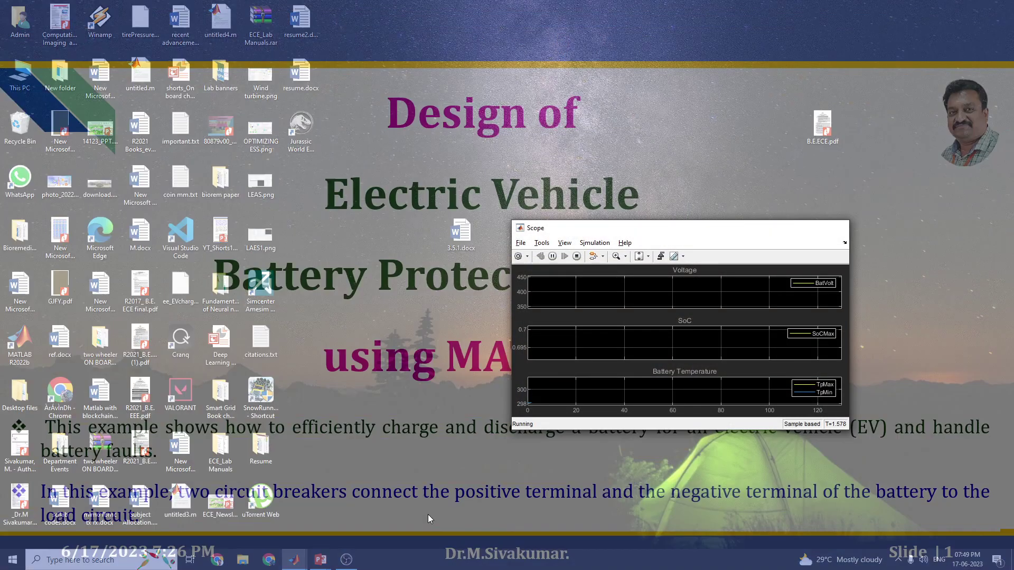
# - Maximize the Scope, rescale the voltage, SoC and temperature plots to fit, then return to the model
pyautogui.click(427, 514)
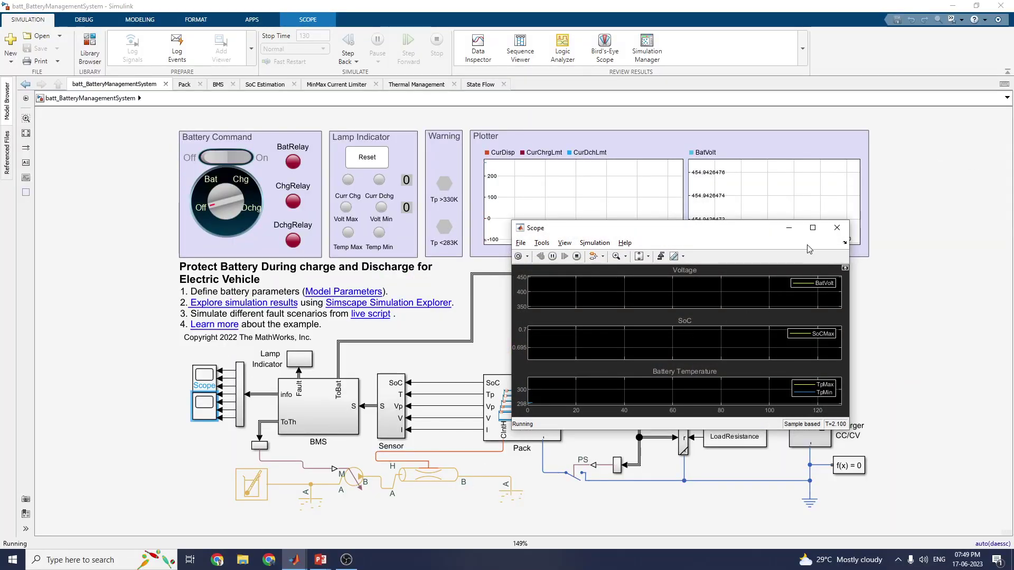
pyautogui.click(811, 227)
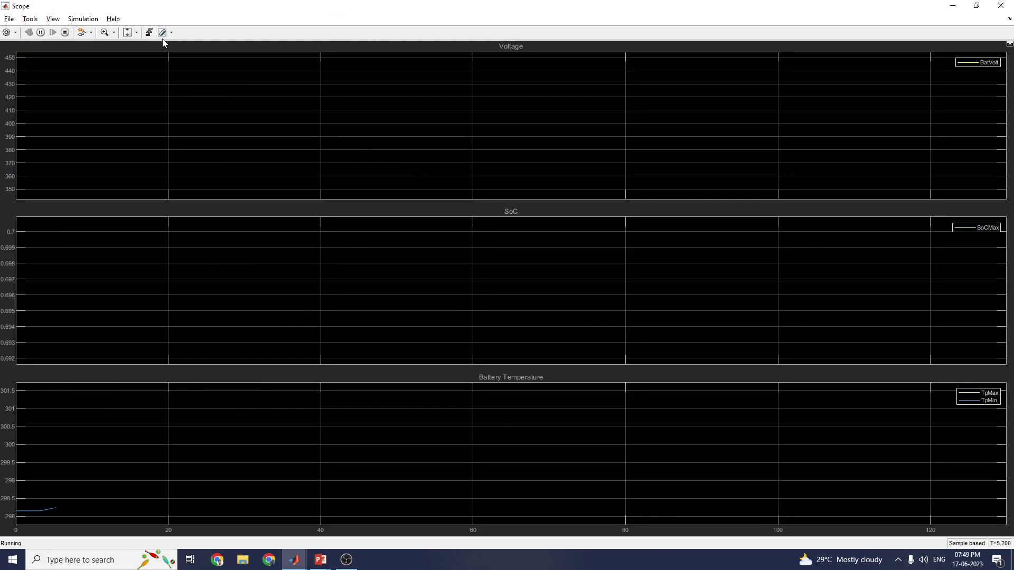
pyautogui.click(136, 32)
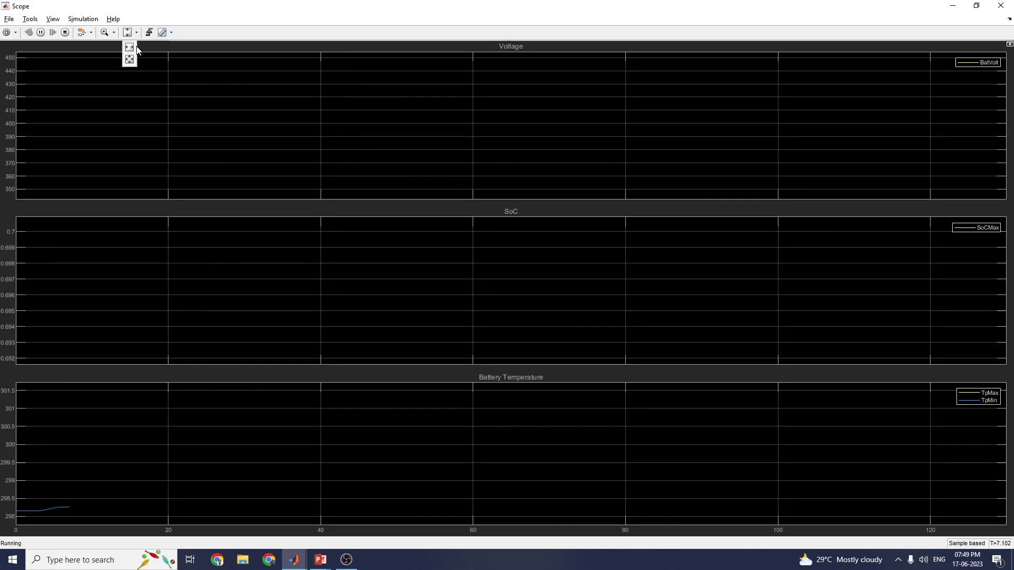
pyautogui.click(129, 60)
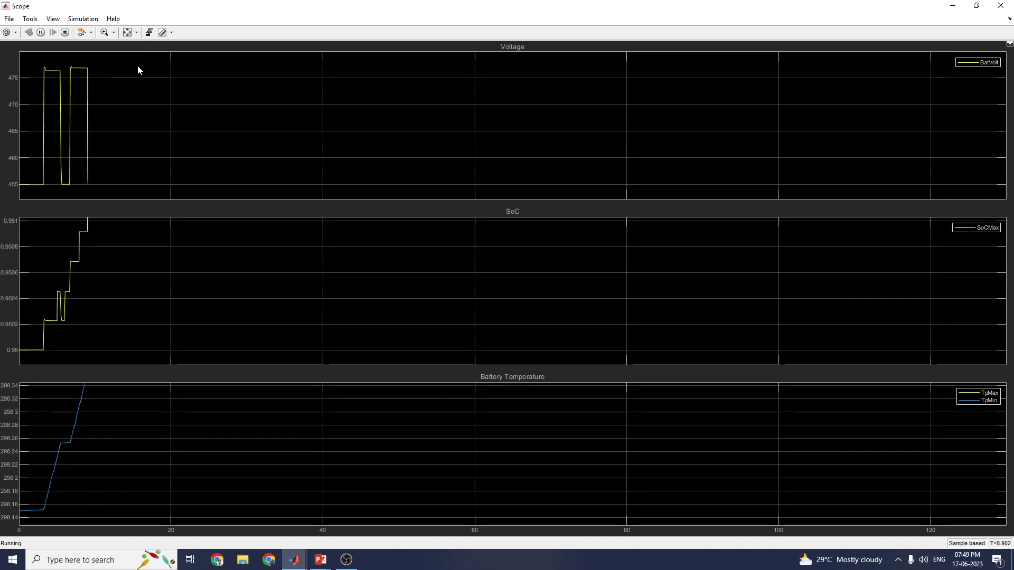
pyautogui.click(127, 32)
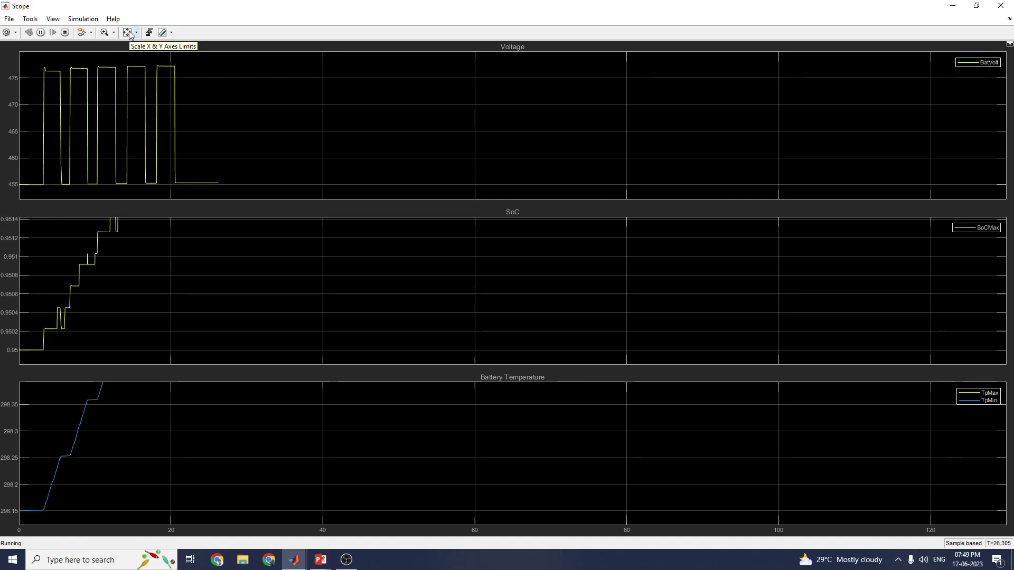
pyautogui.click(131, 34)
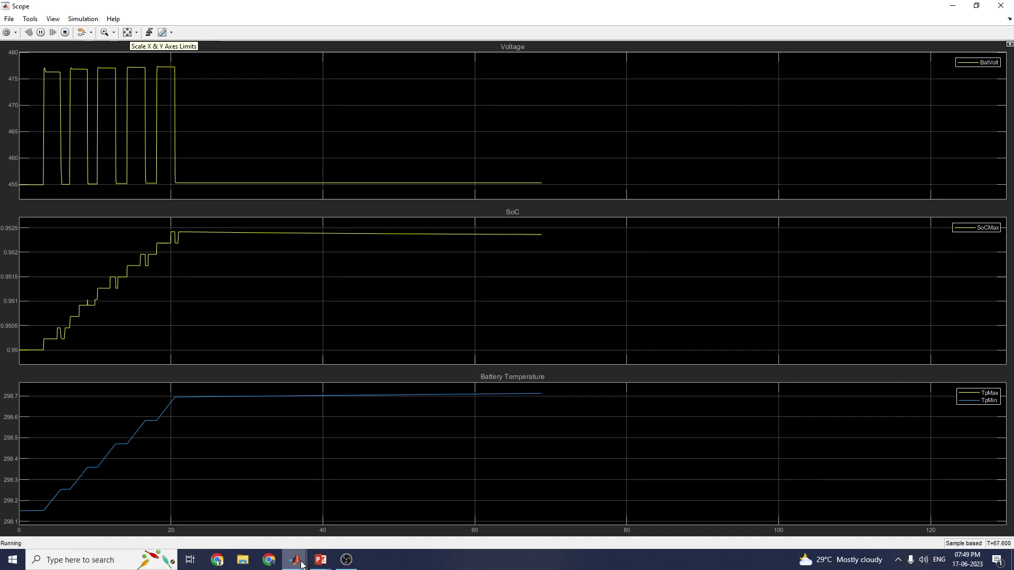
pyautogui.moveTo(313, 559)
pyautogui.click(323, 517)
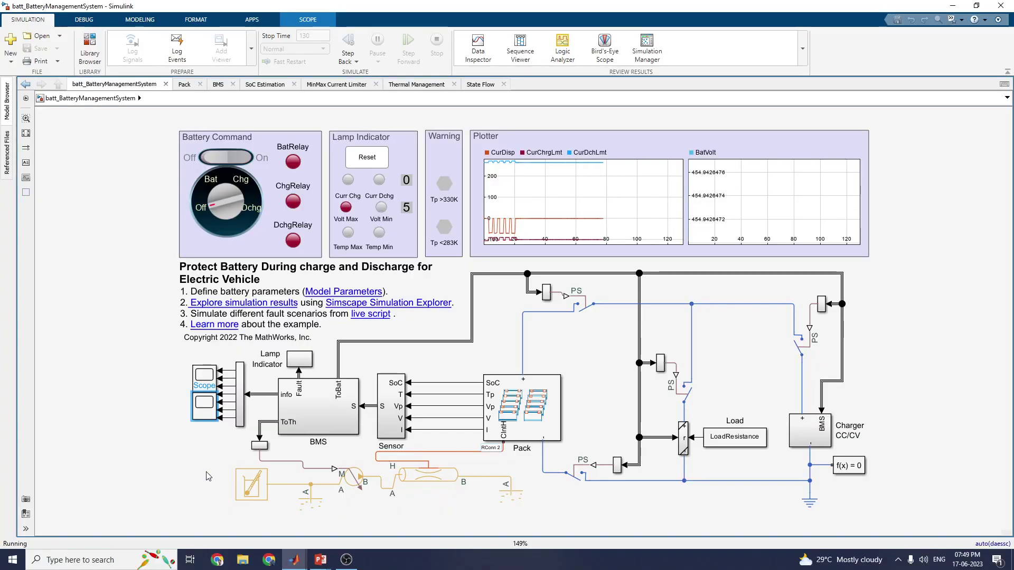
# - Open Scope1's Current plot full-screen and scale its axes to fit the traces
pyautogui.click(207, 373)
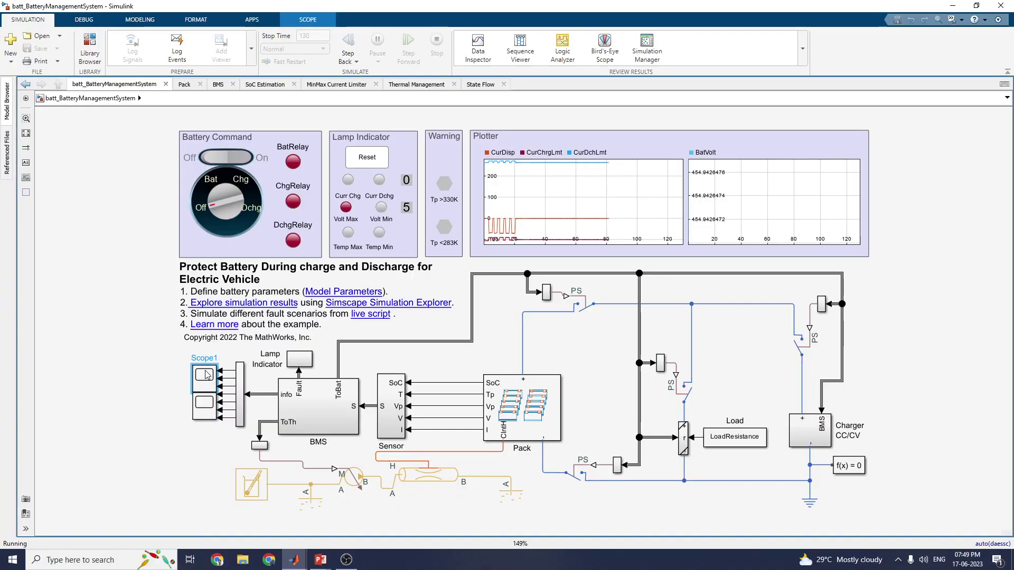
pyautogui.doubleClick(207, 373)
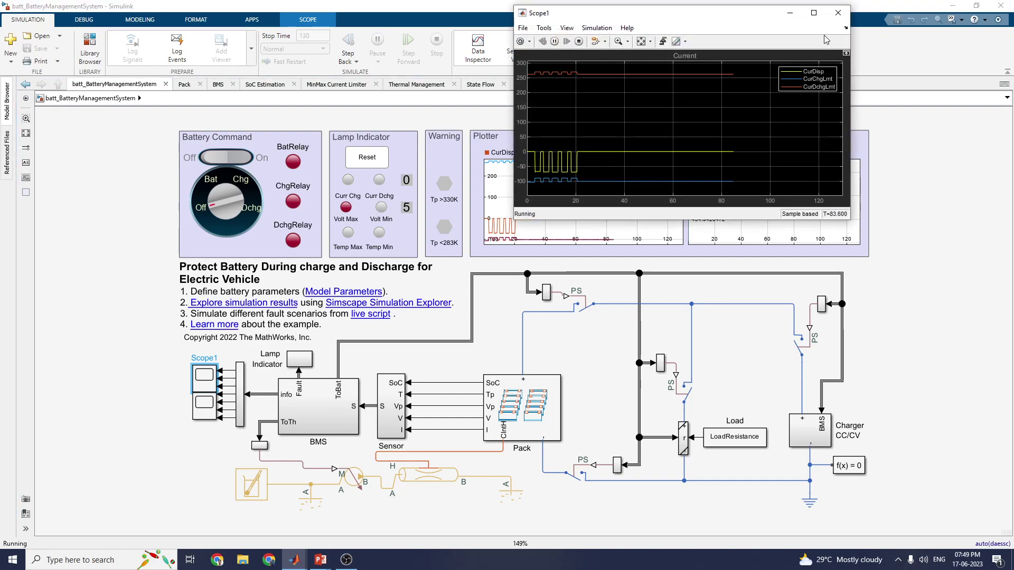
pyautogui.click(820, 18)
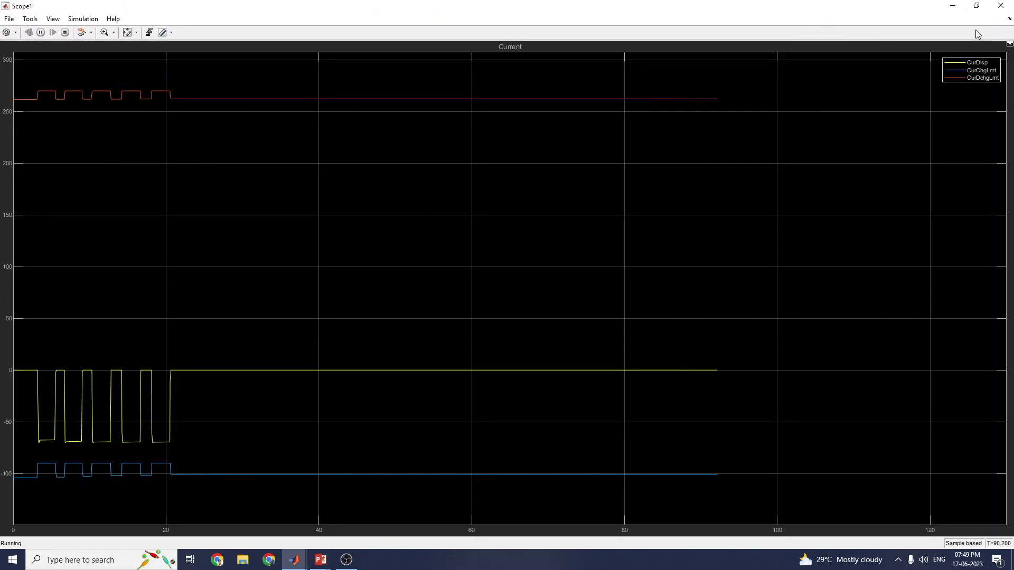
pyautogui.click(126, 32)
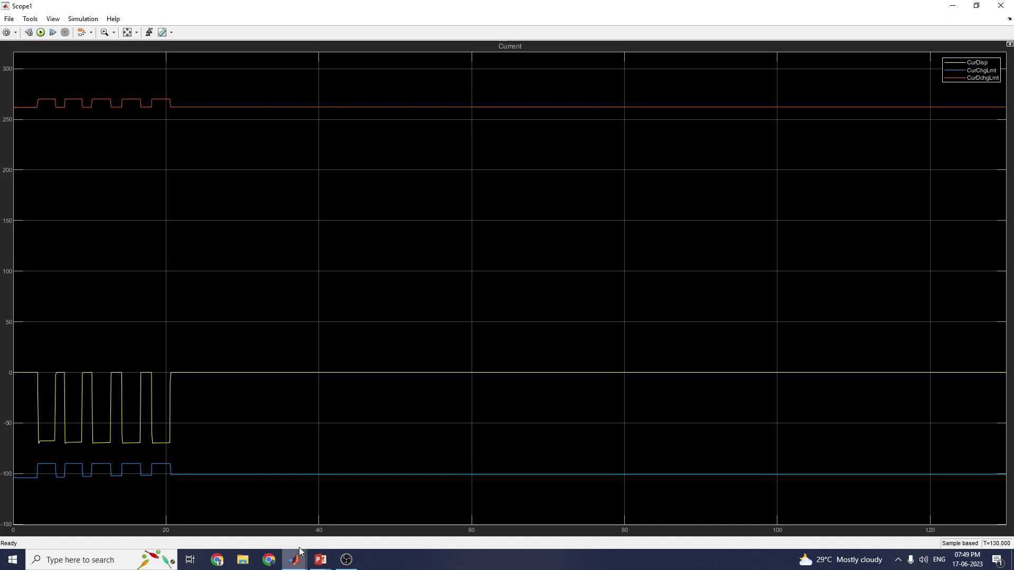
# - Bring the batt_BatteryManagementSystem model window back to the front
pyautogui.moveTo(294, 559)
pyautogui.click(305, 528)
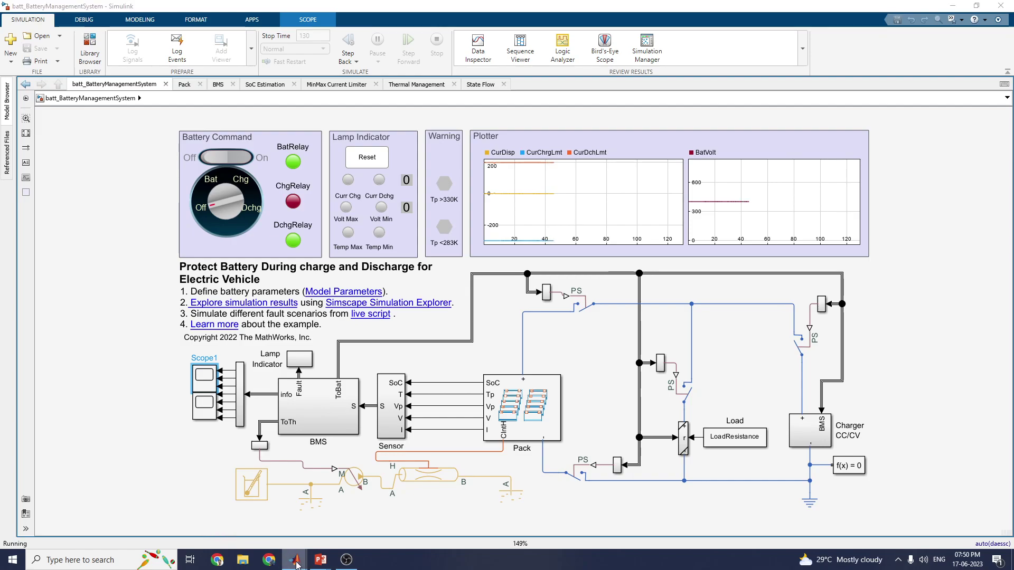
# - Review the live script's Battery Pack Current and Battery Voltage plots, then return to the Simulink model
pyautogui.moveTo(294, 559)
pyautogui.click(197, 519)
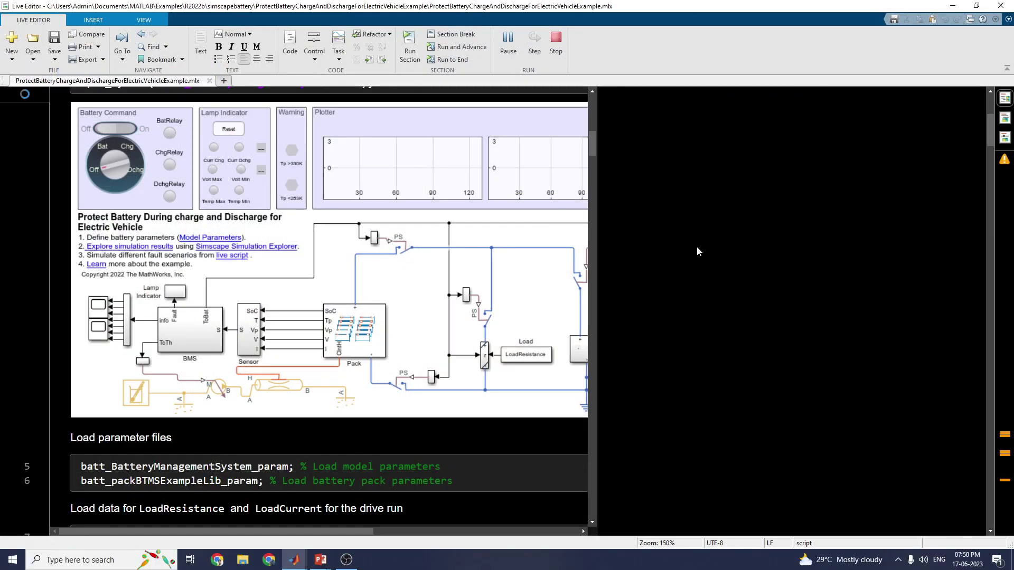
pyautogui.scroll(-10, 720, 338)
pyautogui.scroll(12, 719, 355)
pyautogui.scroll(4, 718, 360)
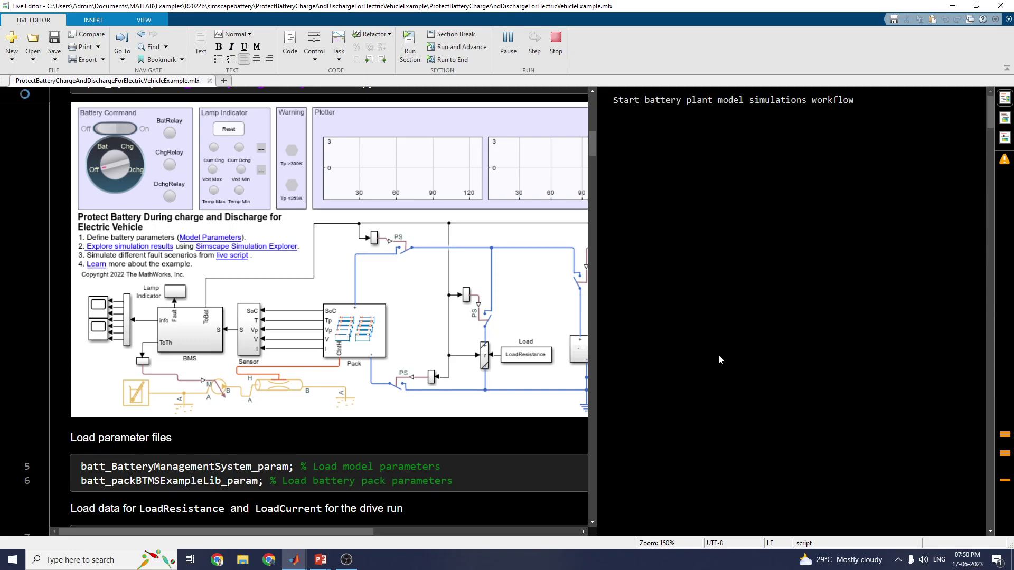
pyautogui.scroll(-5, 717, 360)
pyautogui.moveTo(991, 194); pyautogui.dragTo(997, 521)
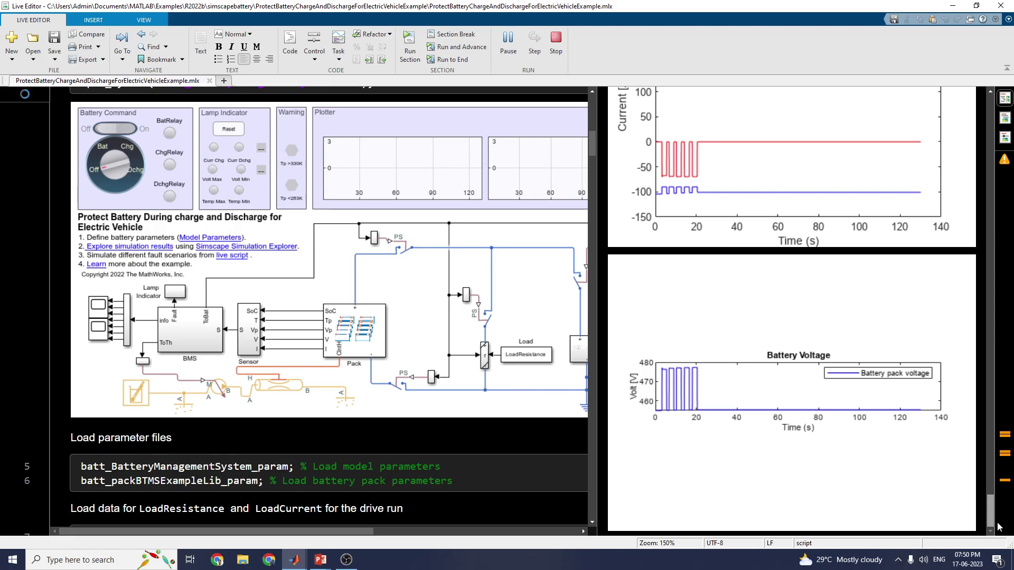
pyautogui.moveTo(998, 512); pyautogui.dragTo(999, 450)
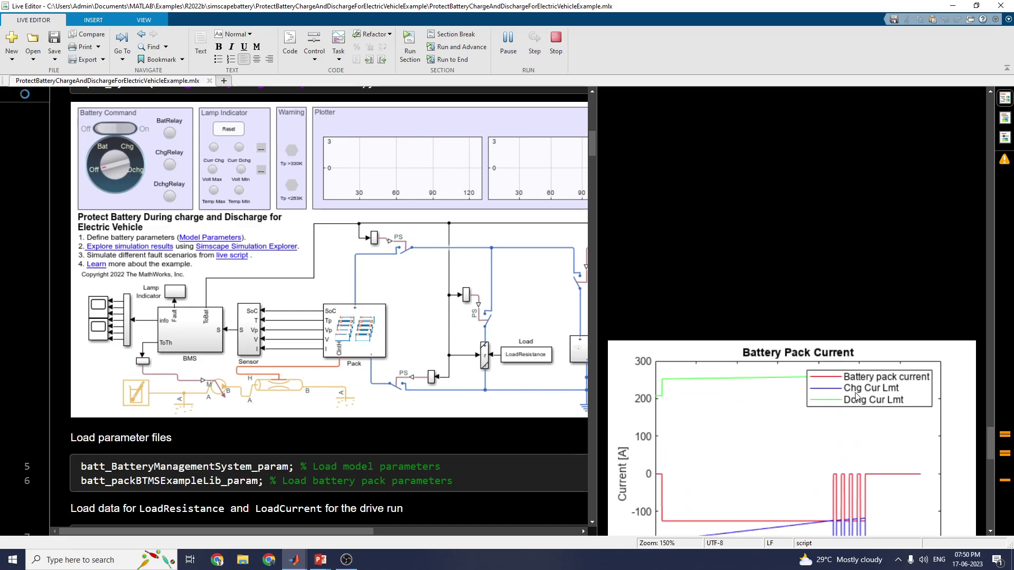
pyautogui.scroll(-8, 871, 409)
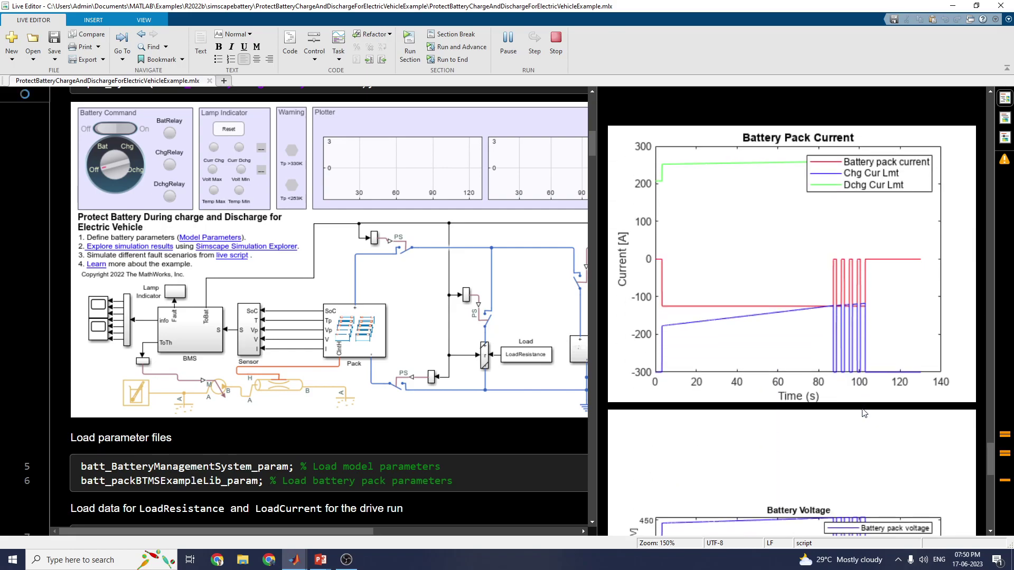
pyautogui.scroll(-5, 854, 394)
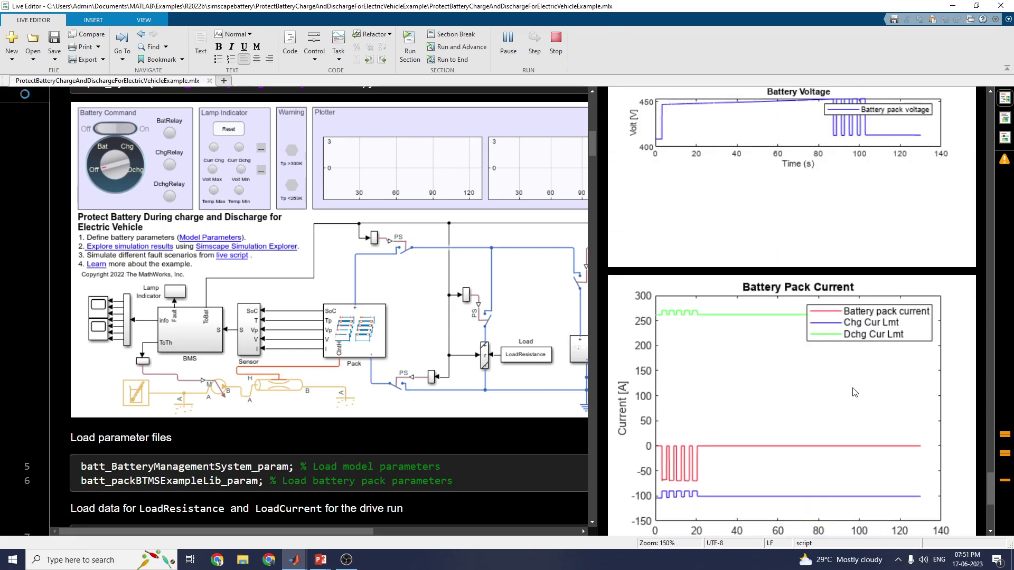
pyautogui.scroll(-7, 854, 393)
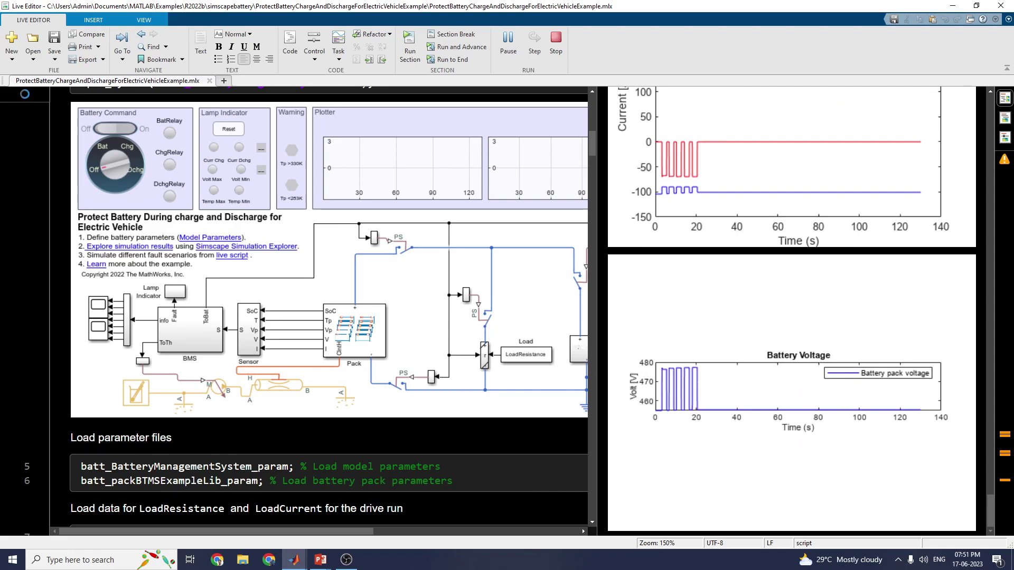
pyautogui.click(292, 537)
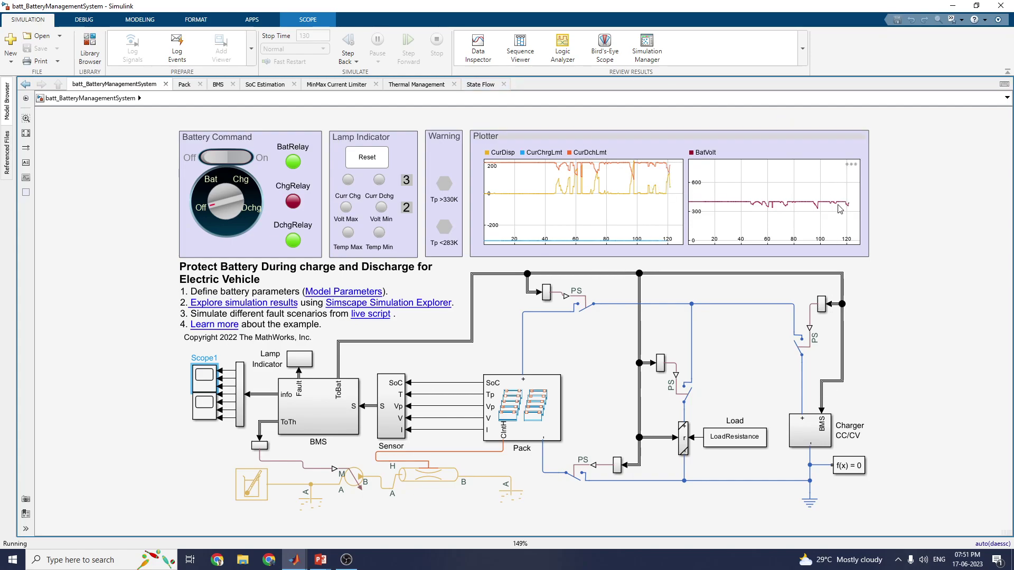
# - Rescale the voltage/SoC/temperature scope, then open Scope1's Current plot for the new run and rescale it
pyautogui.doubleClick(209, 411)
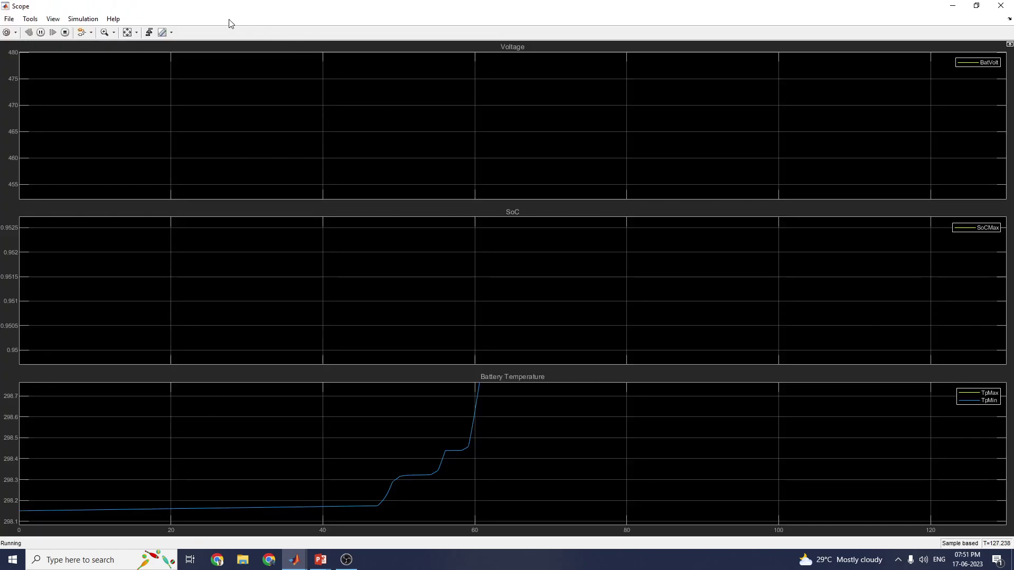
pyautogui.click(136, 35)
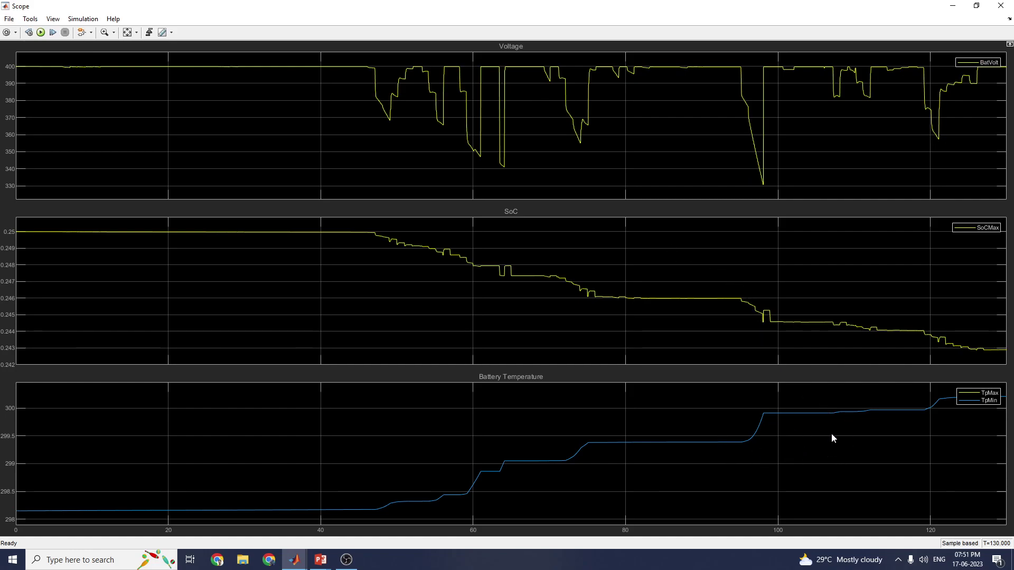
pyautogui.click(294, 558)
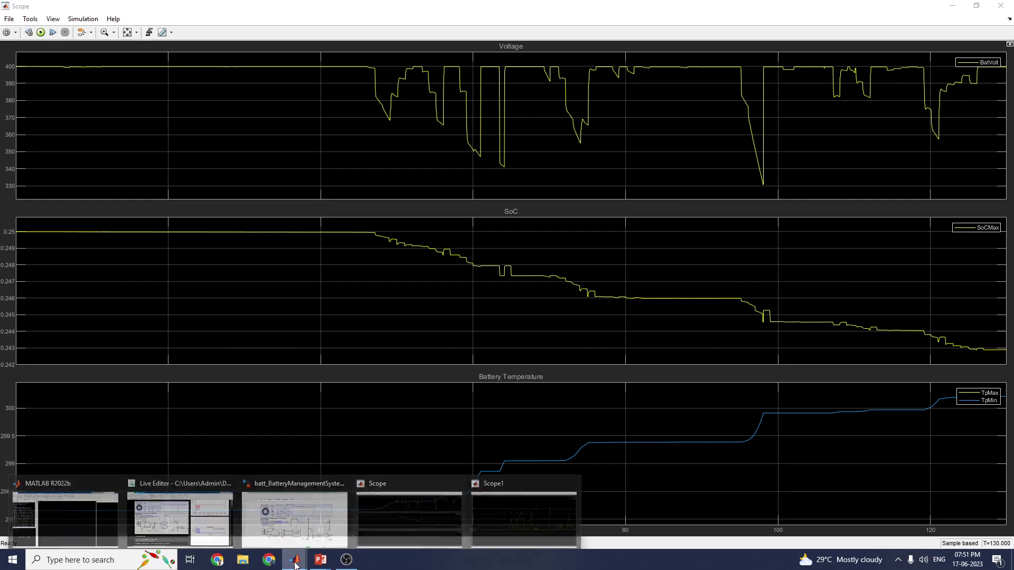
pyautogui.click(257, 515)
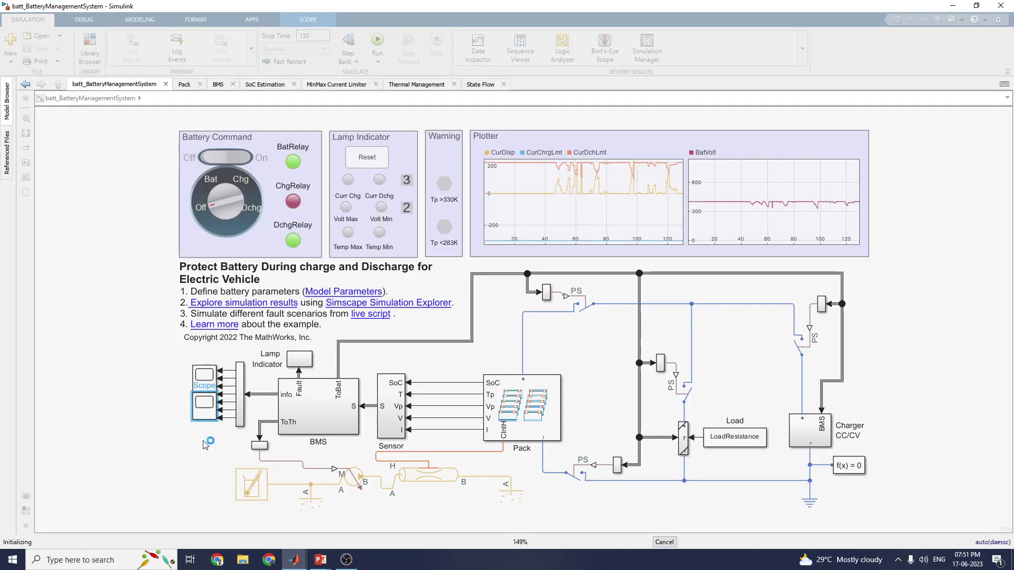
pyautogui.doubleClick(201, 378)
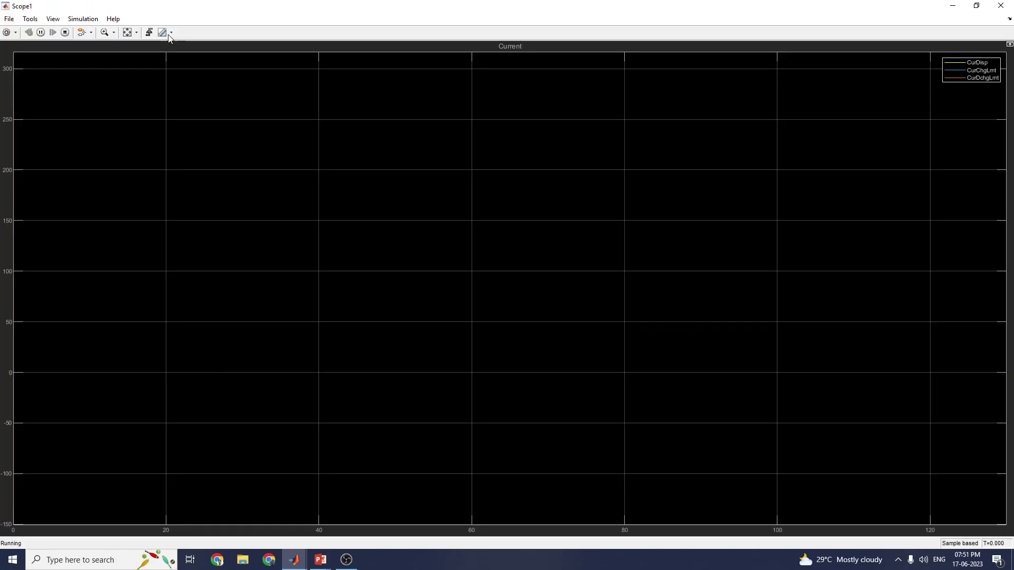
pyautogui.click(126, 33)
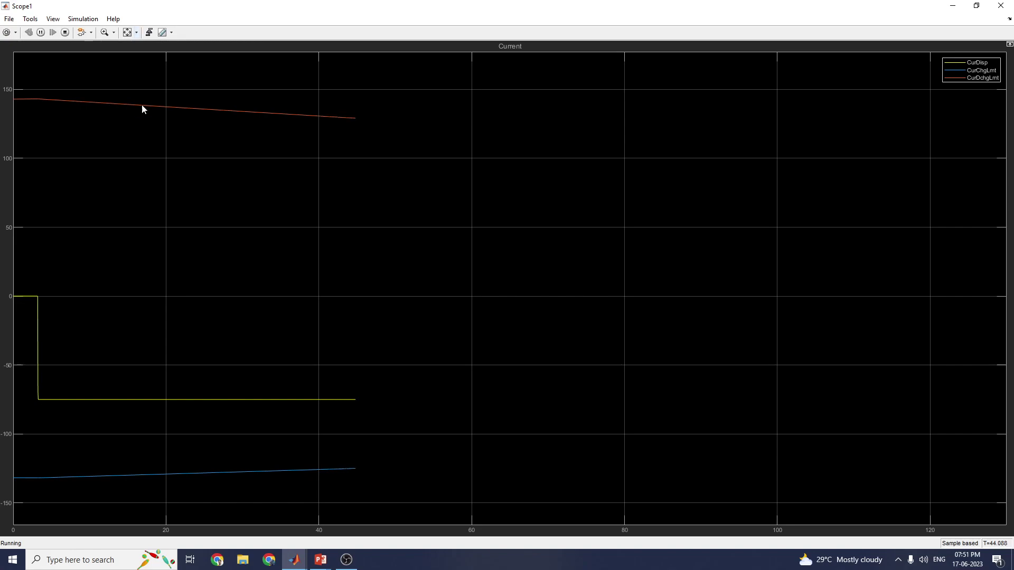
pyautogui.moveTo(294, 560)
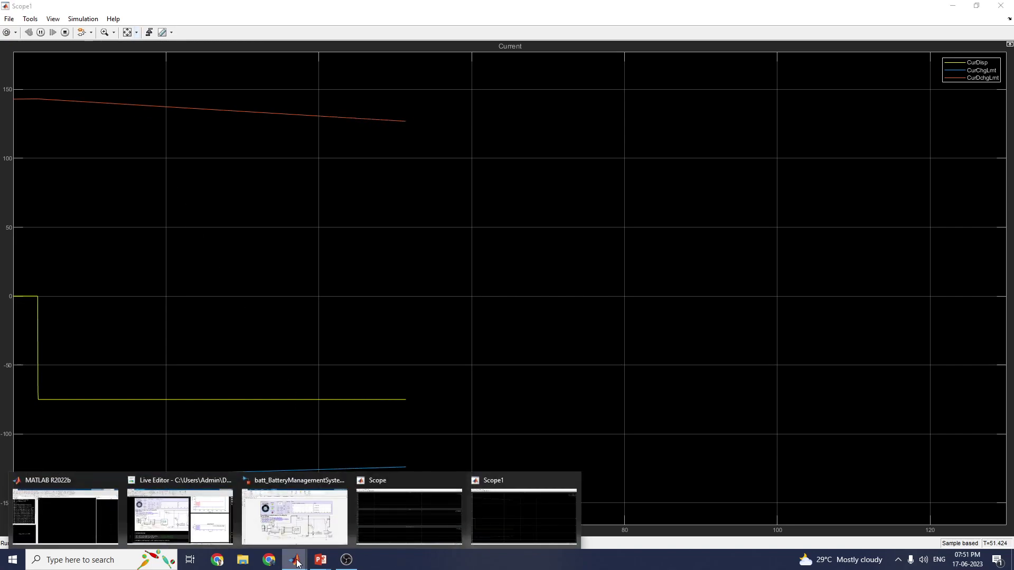
pyautogui.click(287, 513)
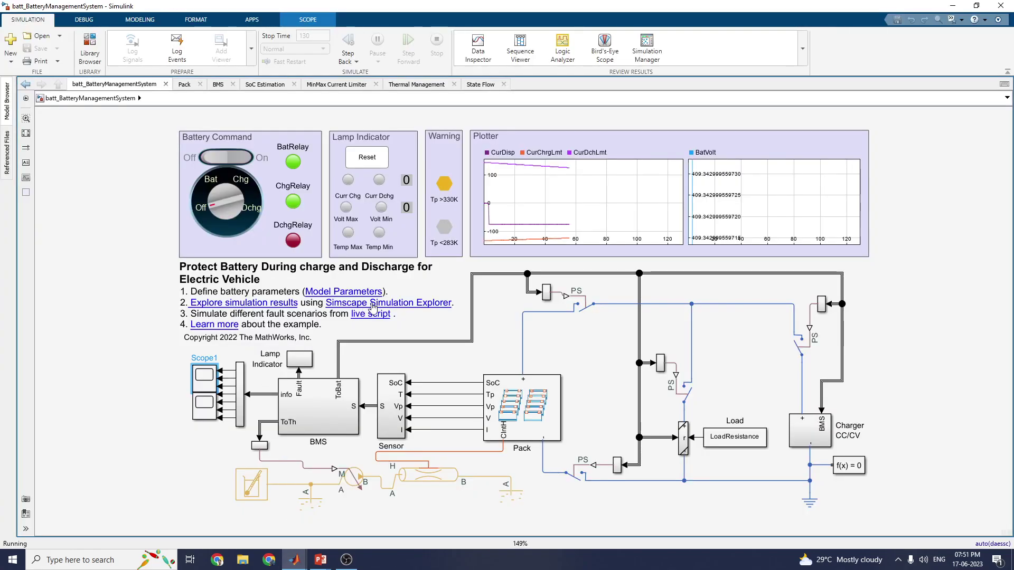
pyautogui.click(250, 307)
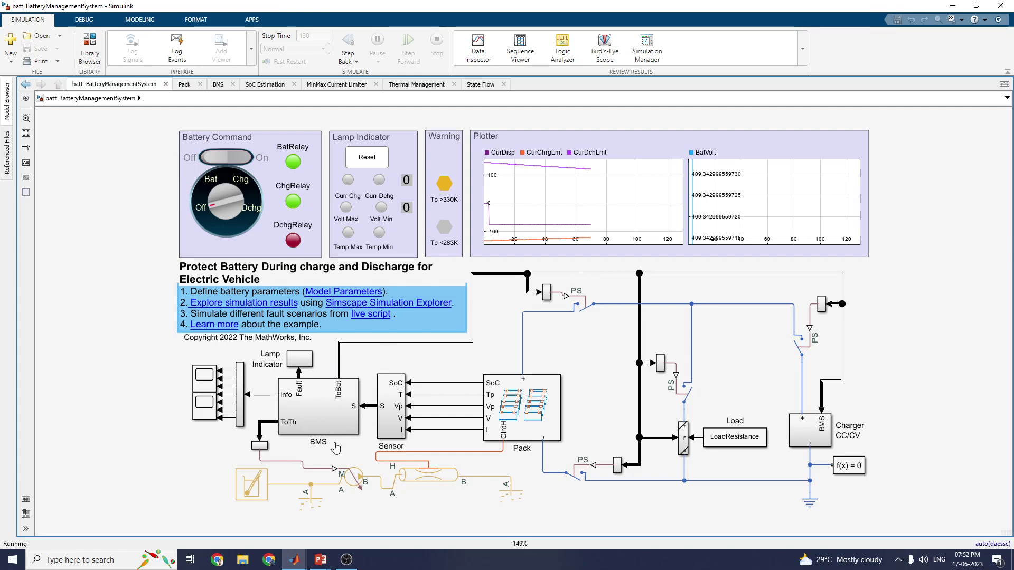
pyautogui.moveTo(294, 560)
pyautogui.click(524, 506)
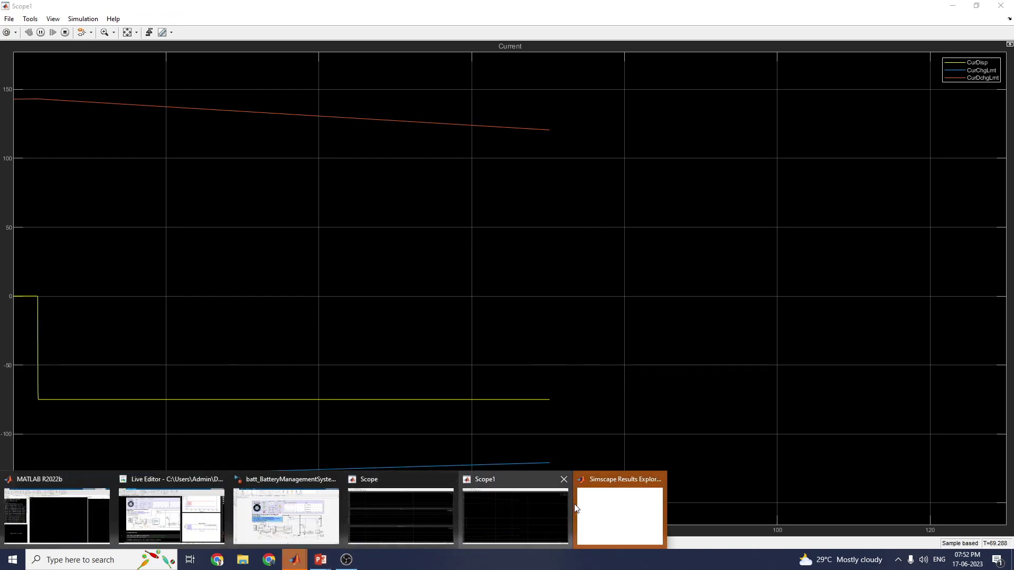
# - Plot Reservoir (TL)'s Phi_A, T_l, h_l, mdot_A and p_l signals in Simscape Results Explorer
pyautogui.click(581, 504)
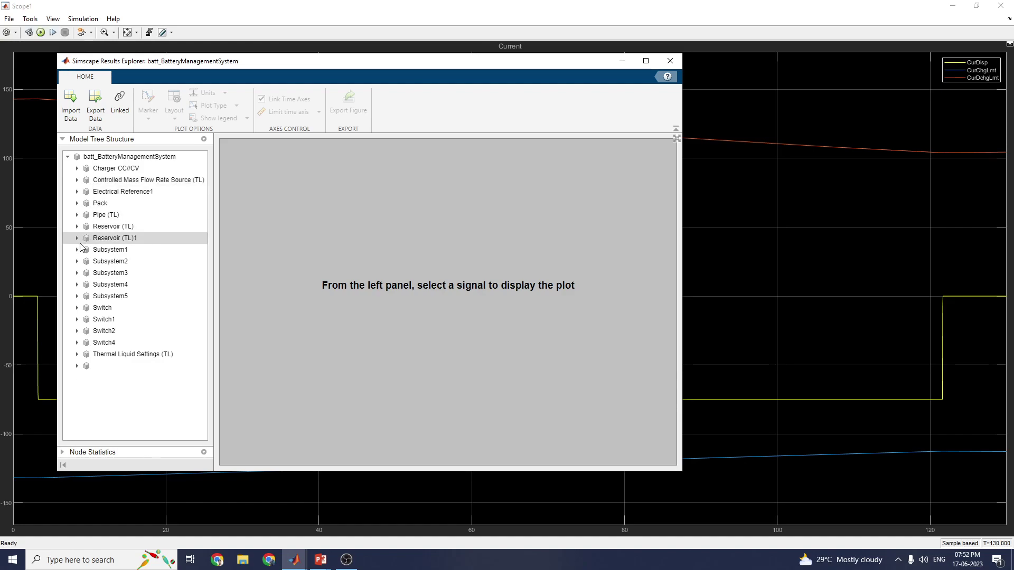
pyautogui.click(77, 225)
pyautogui.click(110, 251)
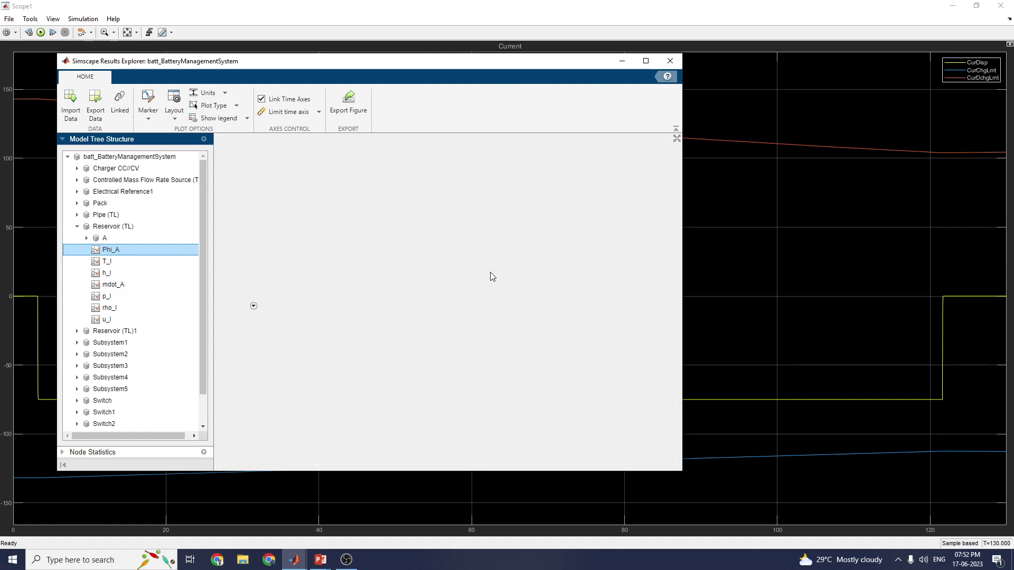
pyautogui.click(107, 262)
pyautogui.click(107, 273)
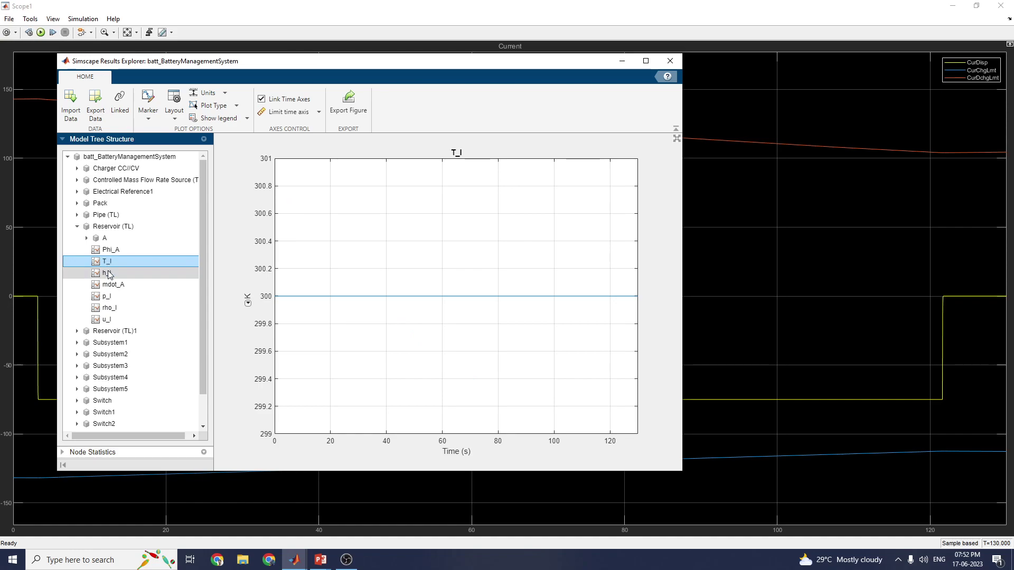
pyautogui.click(113, 285)
pyautogui.click(108, 297)
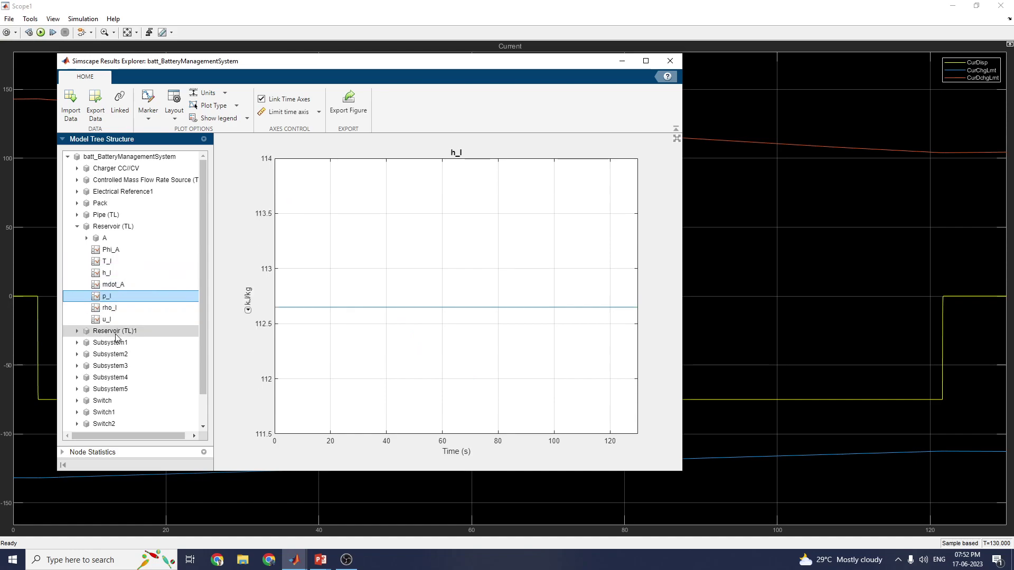
# - Plot Reservoir (TL)1's Phi_A, h_l and mdot_A signals, then expand Subsystem1
pyautogui.click(77, 331)
pyautogui.click(111, 354)
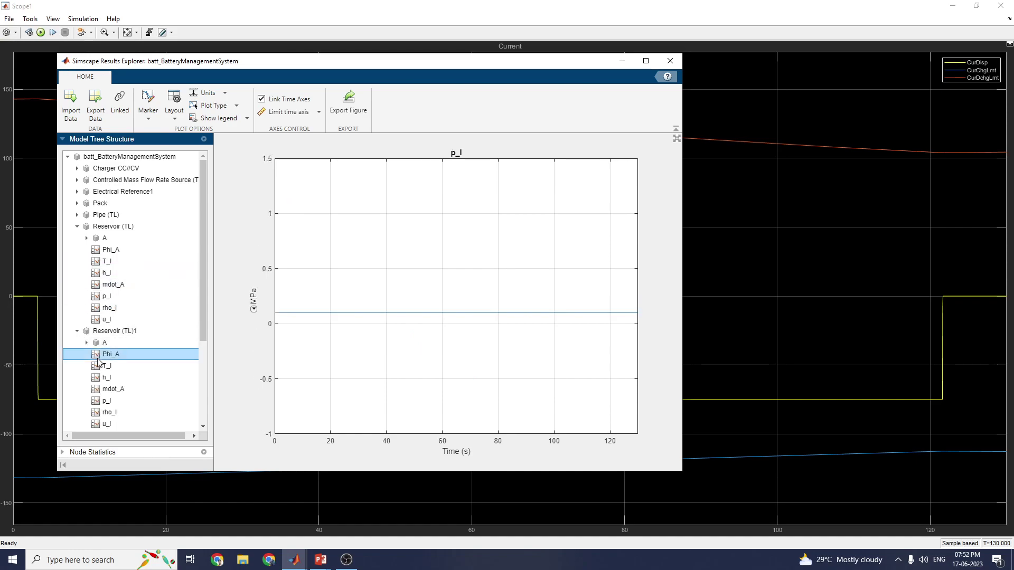
pyautogui.click(107, 378)
pyautogui.click(106, 388)
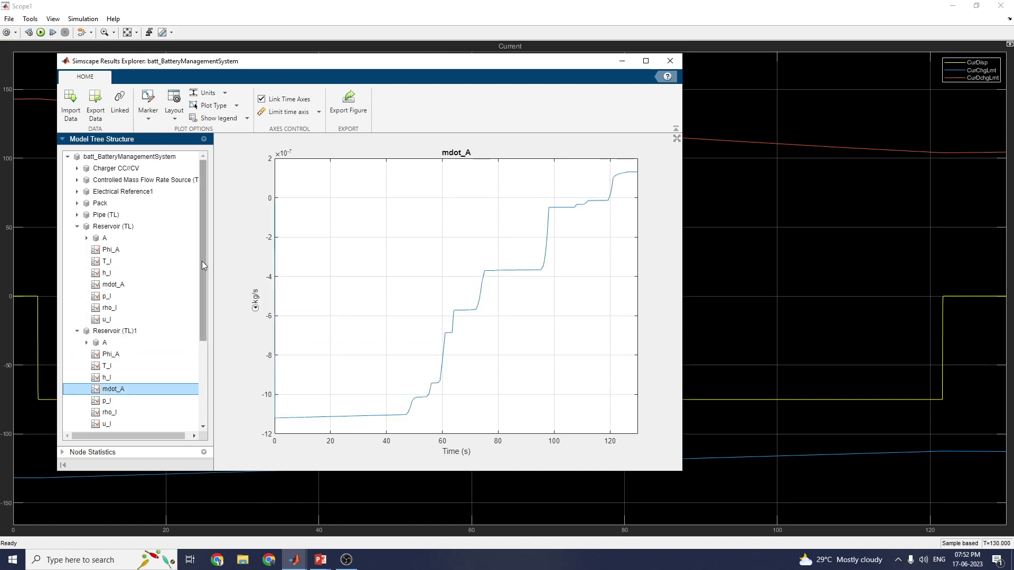
pyautogui.scroll(-4, 202, 261)
pyautogui.click(77, 309)
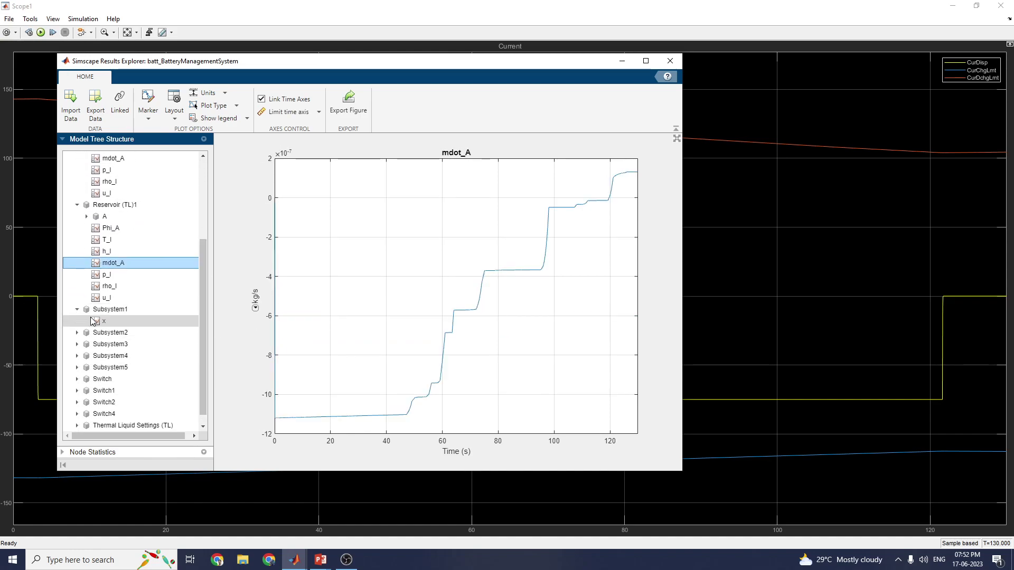
# - Plot Subsystem1's x and the Switch's zero-crossing, power_dissipated, v and vT signals
pyautogui.click(104, 321)
pyautogui.scroll(-1, 205, 307)
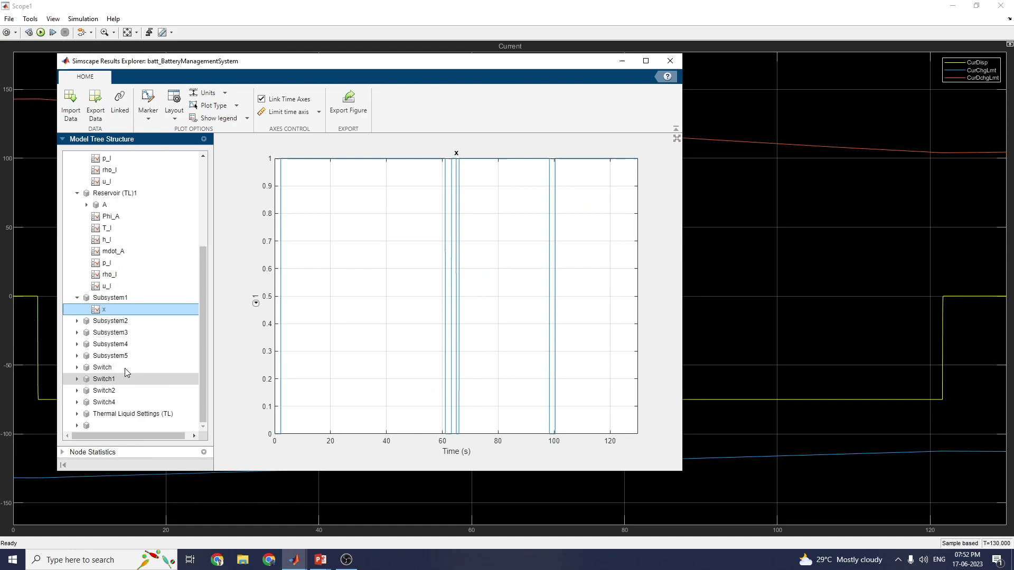
pyautogui.click(101, 367)
pyautogui.click(77, 367)
pyautogui.click(117, 379)
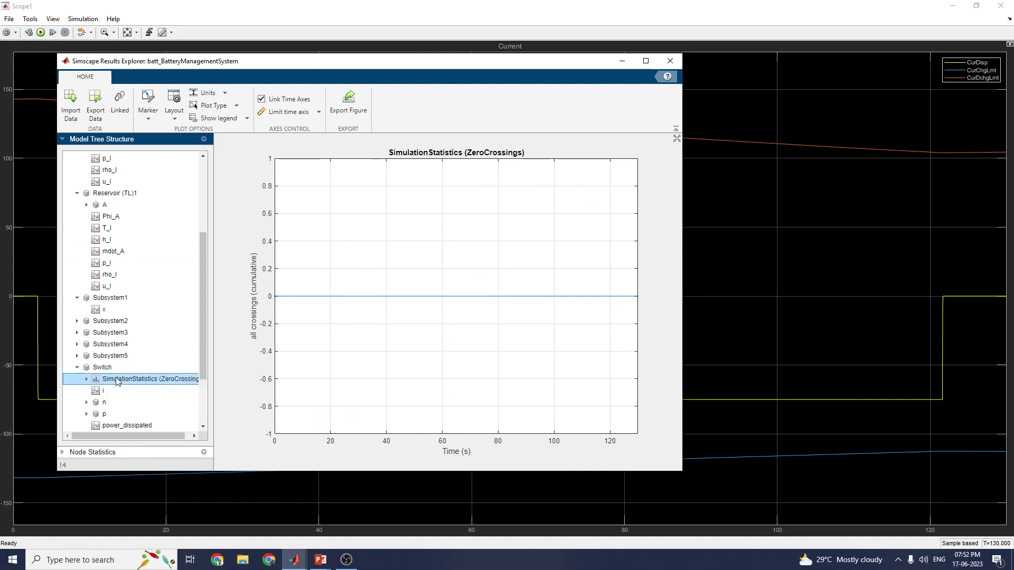
pyautogui.moveTo(203, 315); pyautogui.dragTo(203, 388)
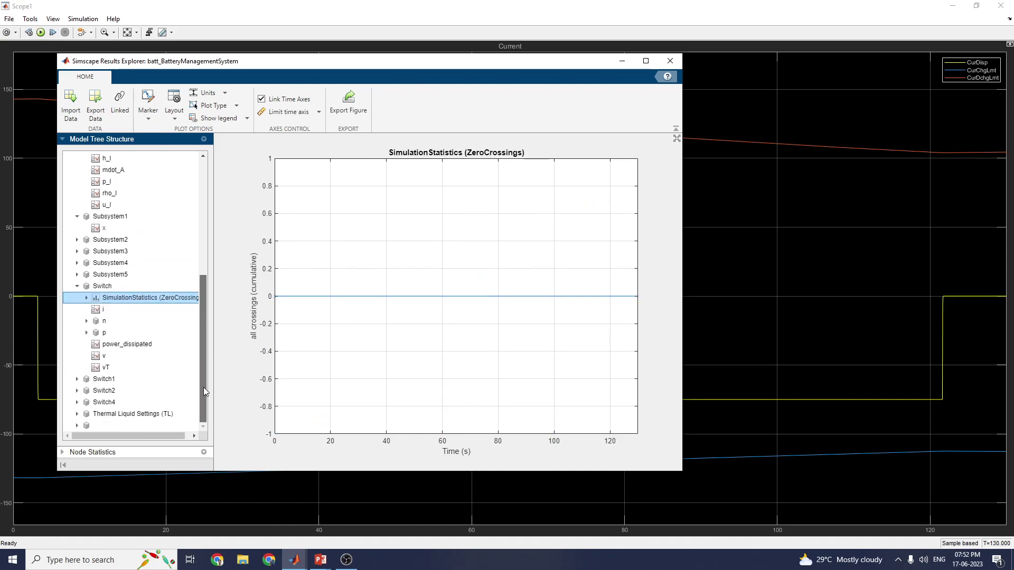
pyautogui.click(119, 345)
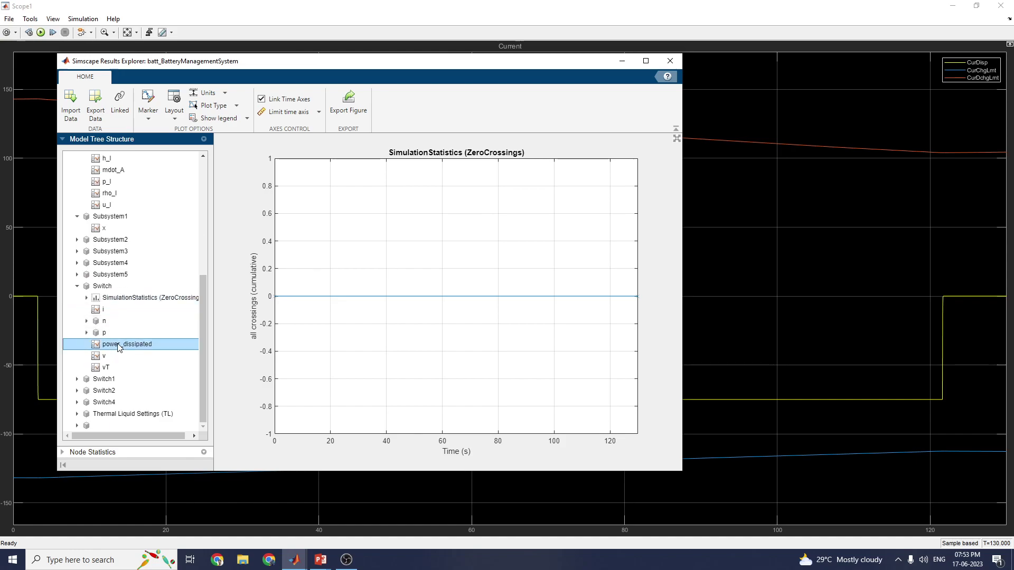
pyautogui.click(105, 356)
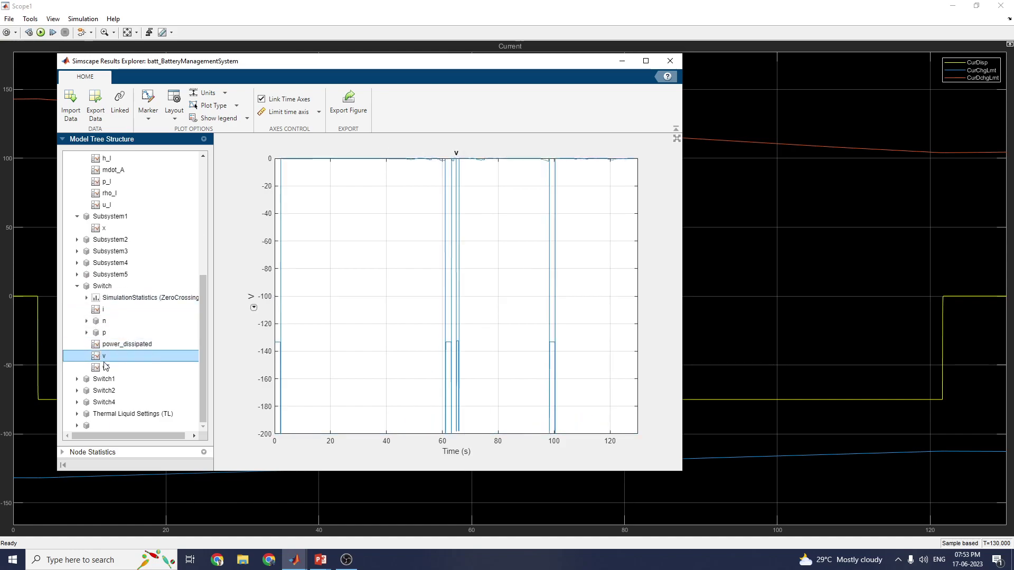
pyautogui.click(105, 369)
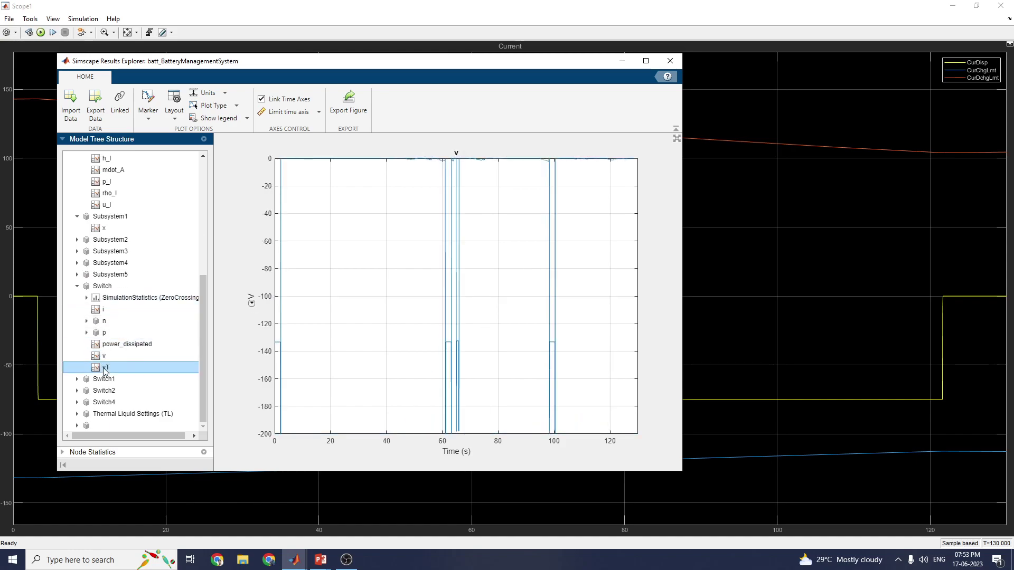
# - Plot the Thermal Liquid Settings A temperature T, then close the Results Explorer
pyautogui.click(103, 414)
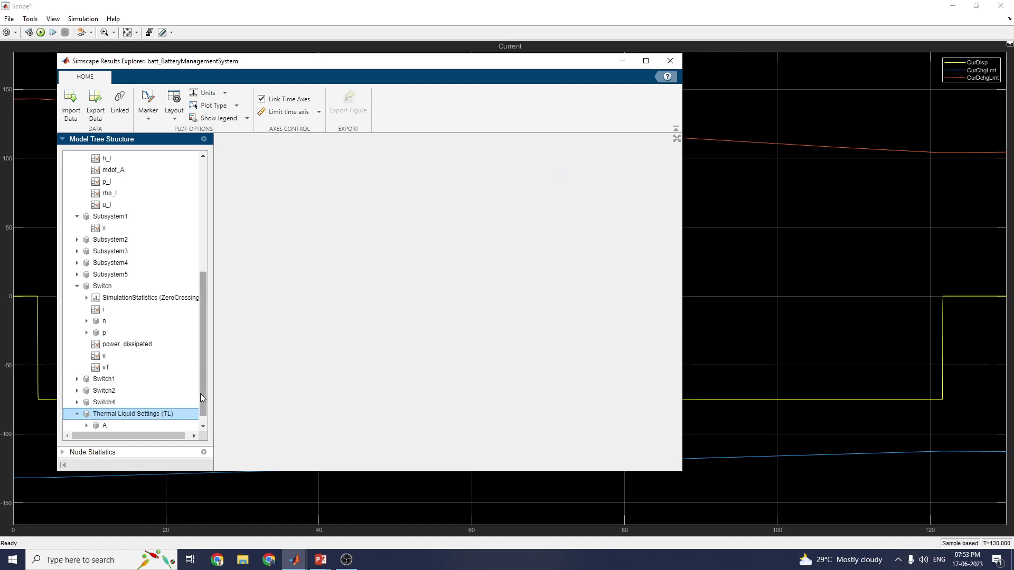
pyautogui.scroll(-1, 201, 397)
pyautogui.click(87, 414)
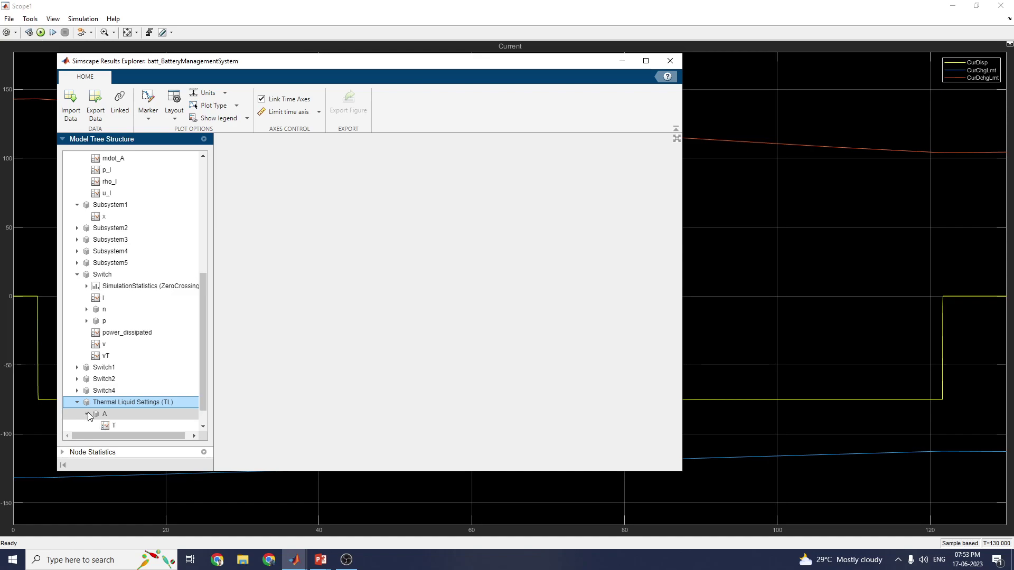
pyautogui.click(115, 426)
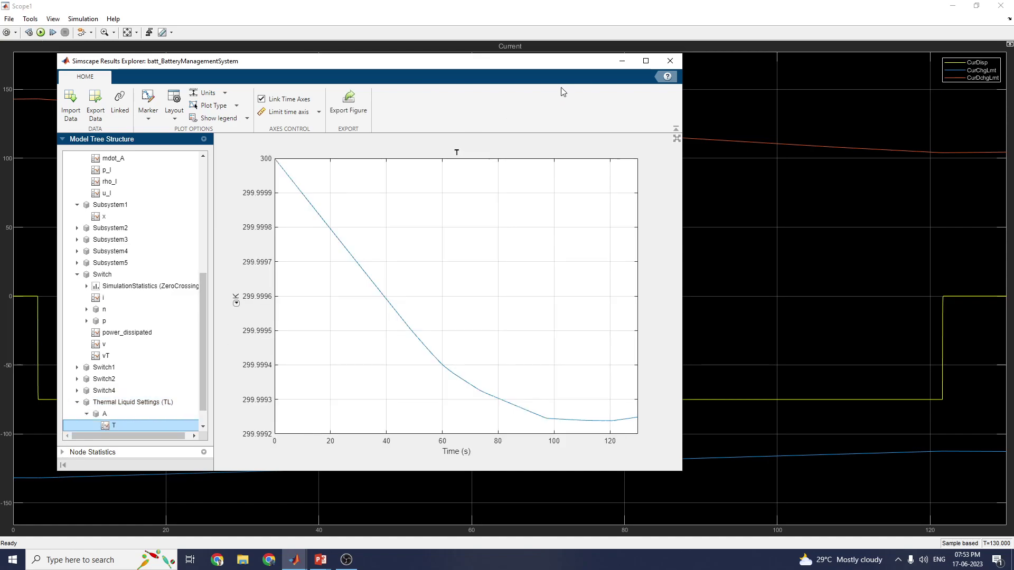
pyautogui.click(670, 61)
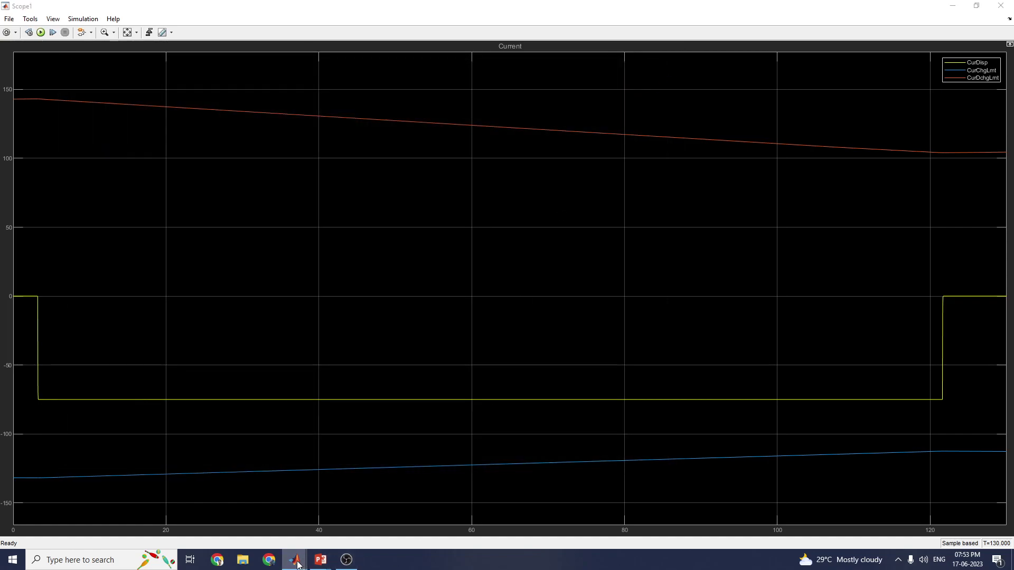
# - Open batt_BatteryManagementSystem_param.m through the Model Parameters link in the model annotation
pyautogui.moveTo(294, 560)
pyautogui.click(297, 520)
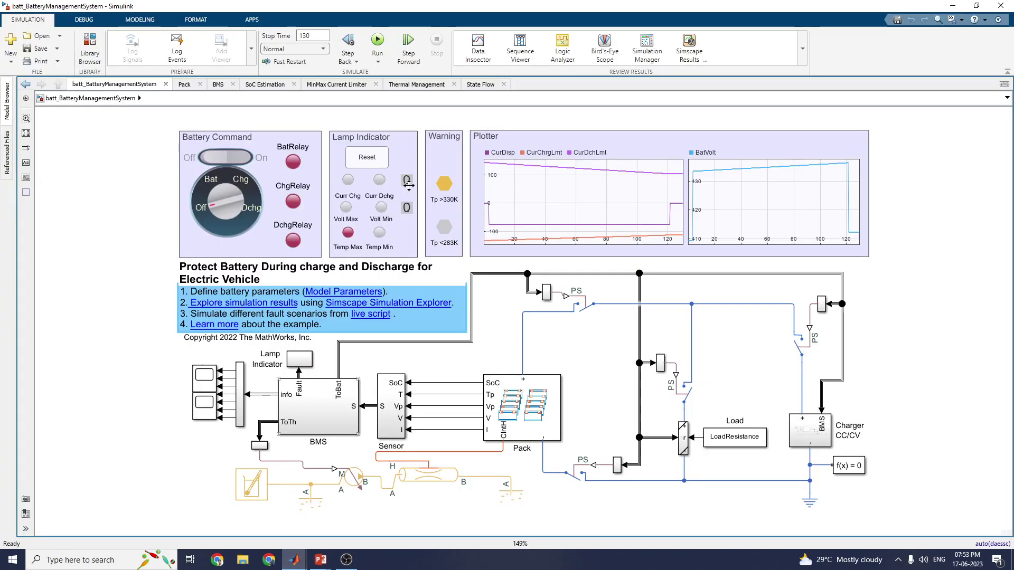
pyautogui.click(275, 289)
pyautogui.click(142, 319)
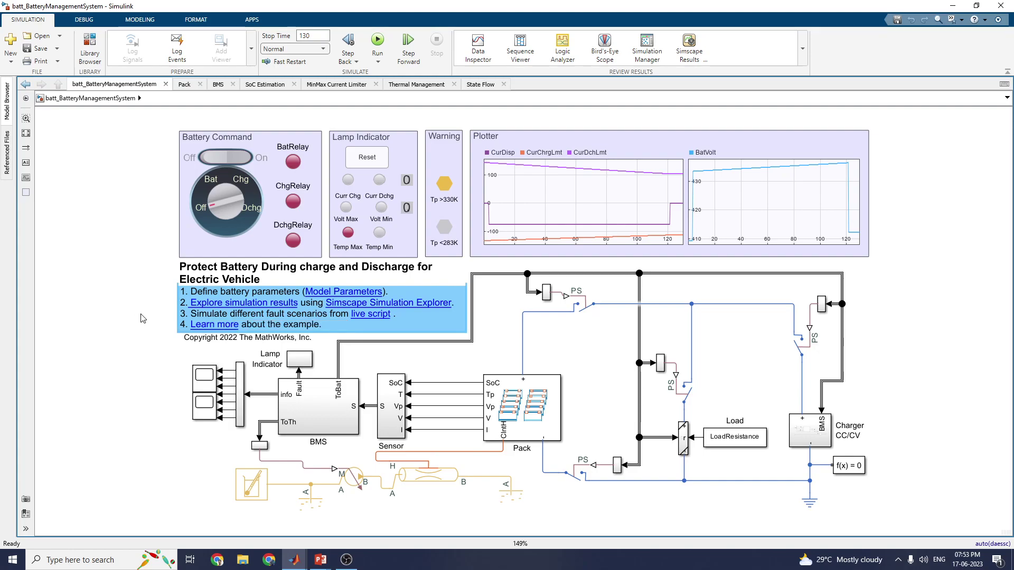
pyautogui.click(339, 293)
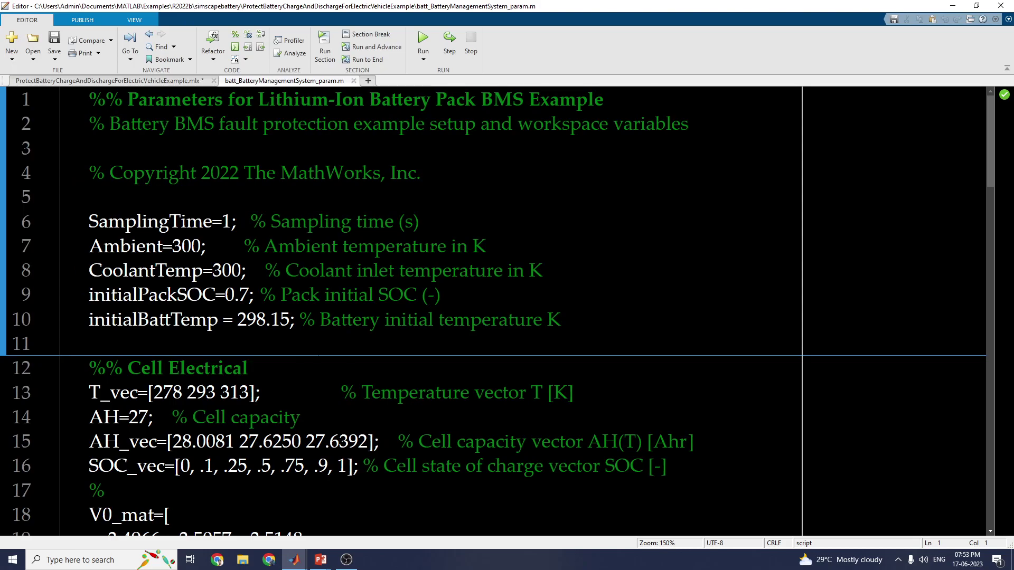
# - Read through the parameter script down to the fault parameters, then return to the example .mlx script
pyautogui.scroll(-3, 493, 311)
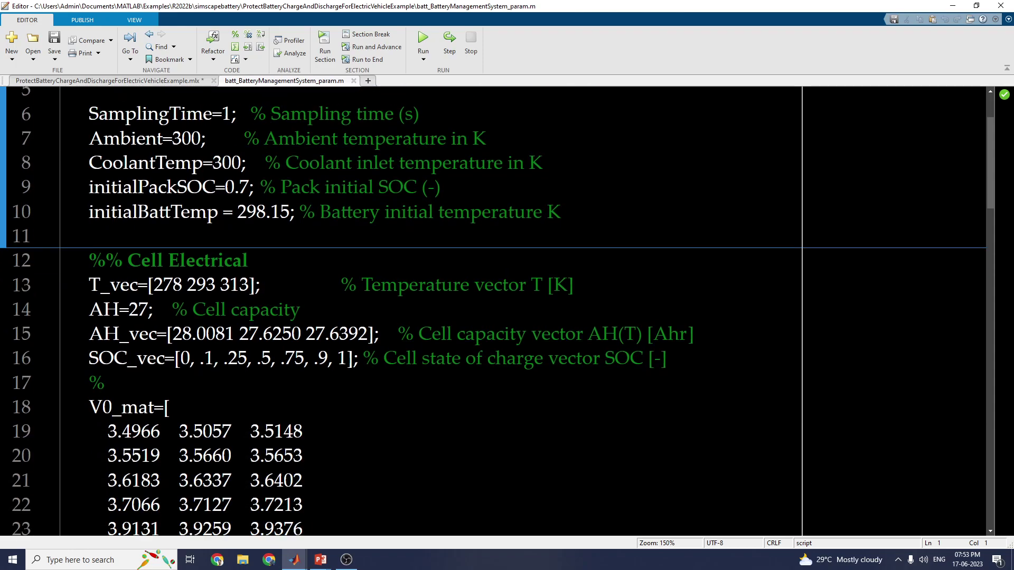
pyautogui.scroll(-1, 494, 311)
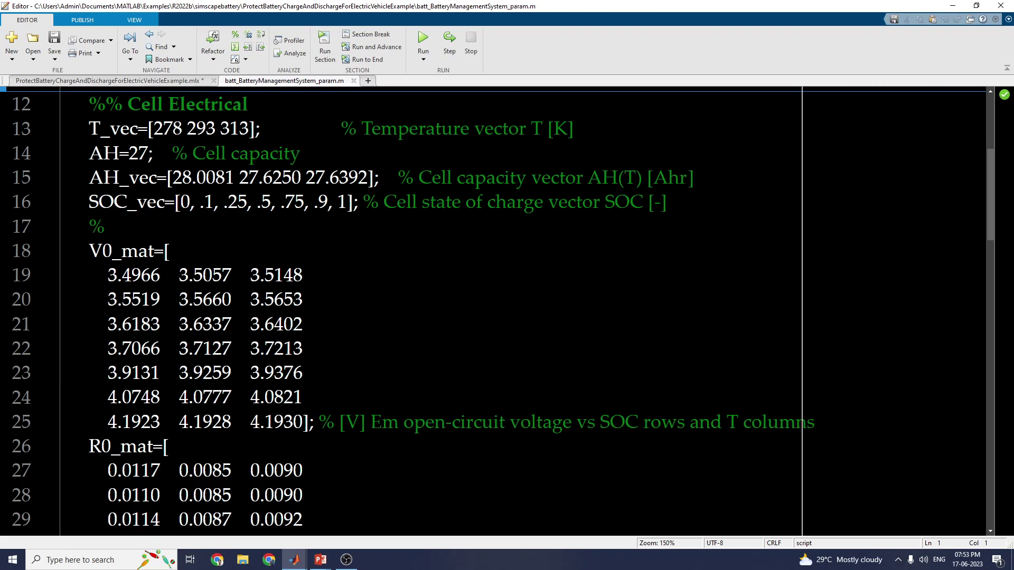
pyautogui.scroll(-4, 523, 311)
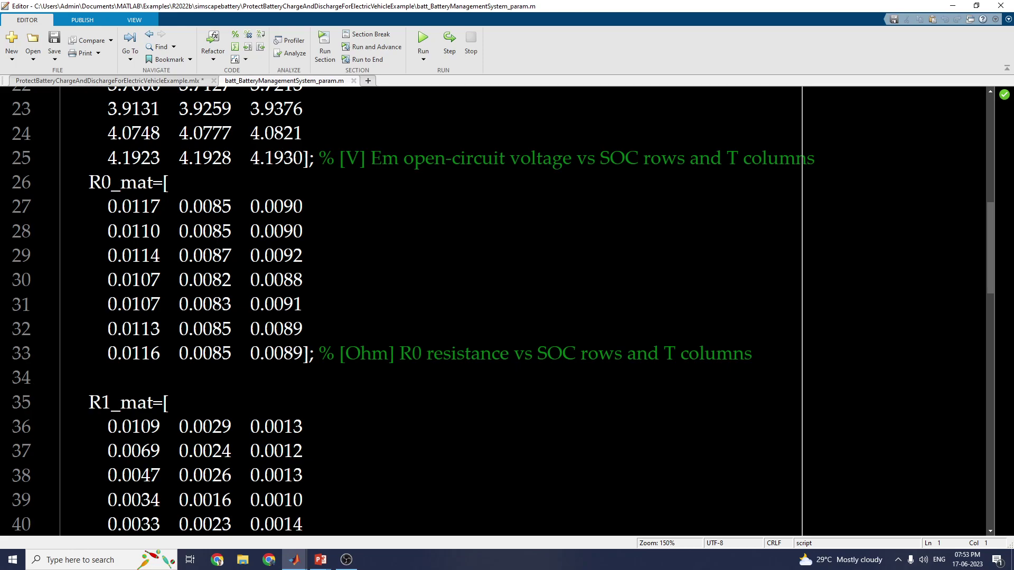
pyautogui.scroll(-10, 522, 311)
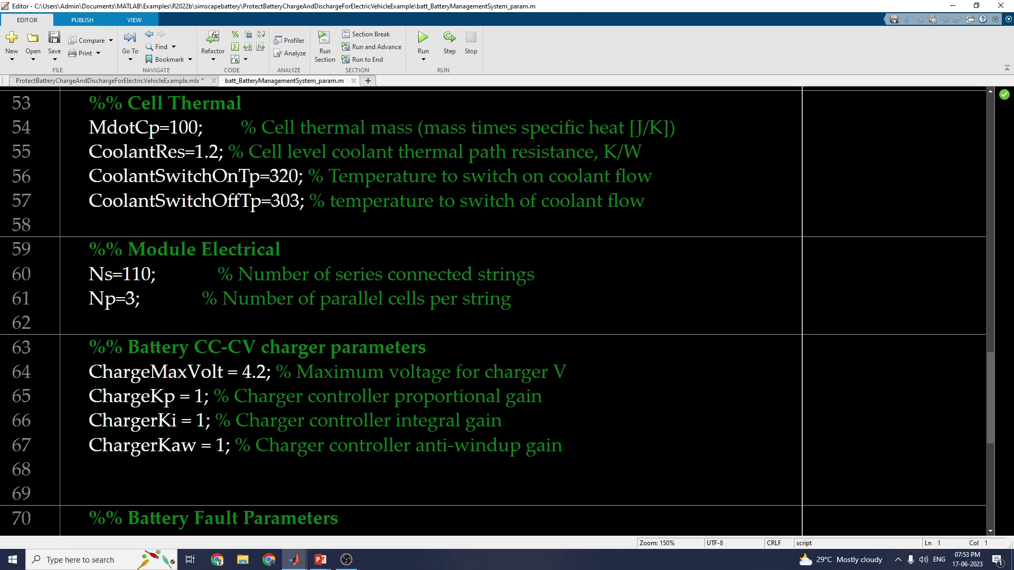
pyautogui.scroll(-6, 497, 312)
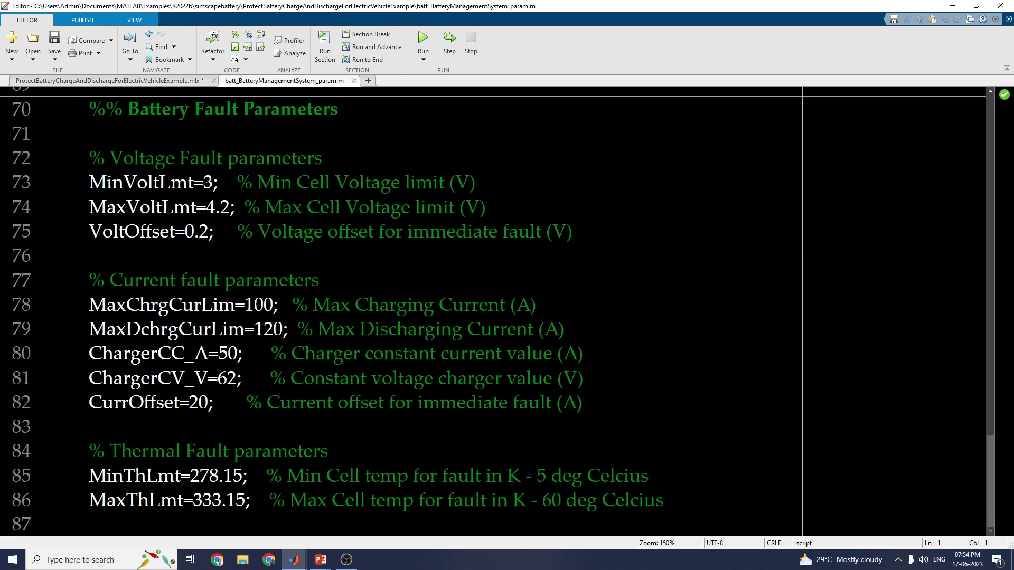
pyautogui.scroll(15, 496, 312)
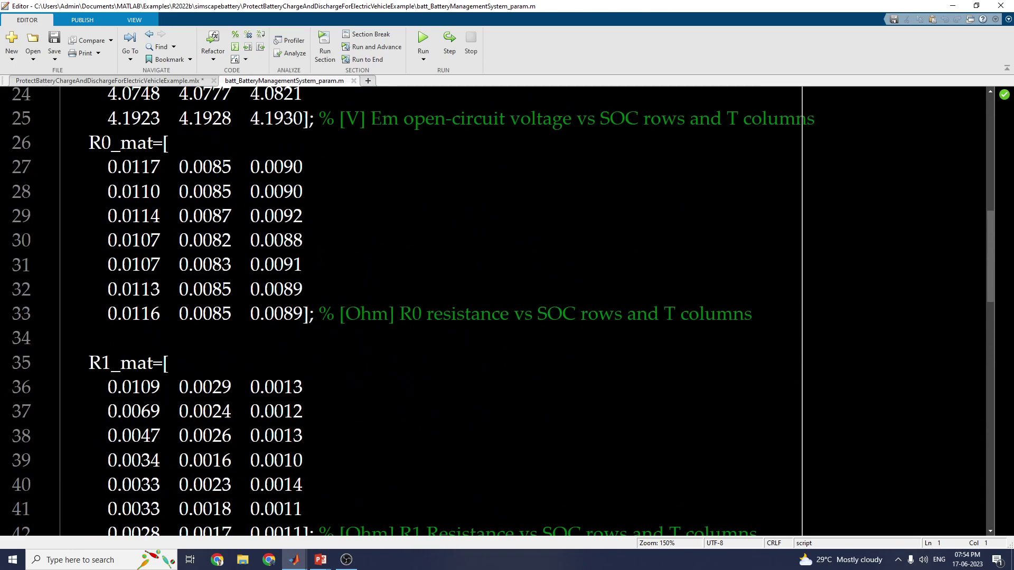
pyautogui.click(132, 80)
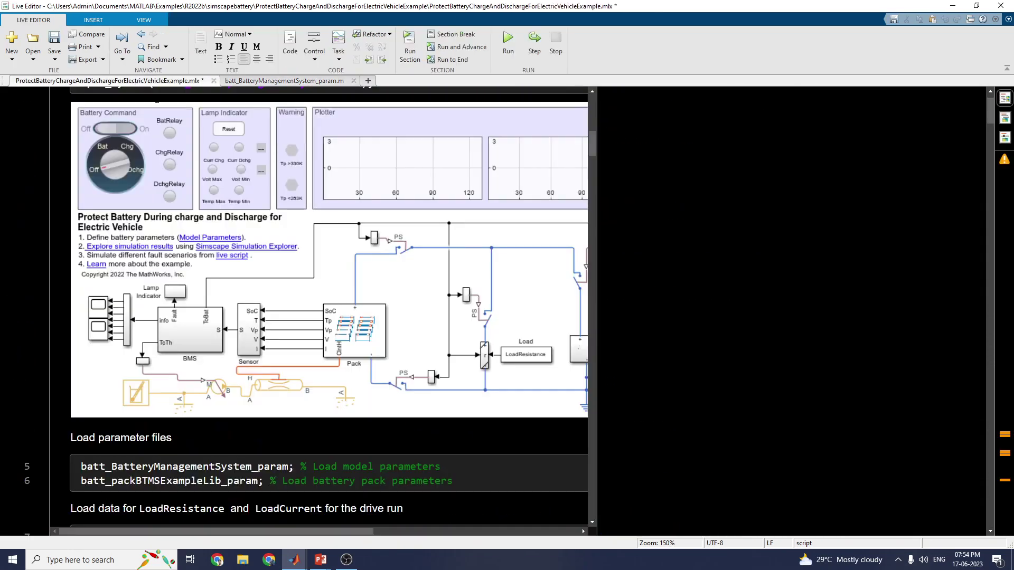